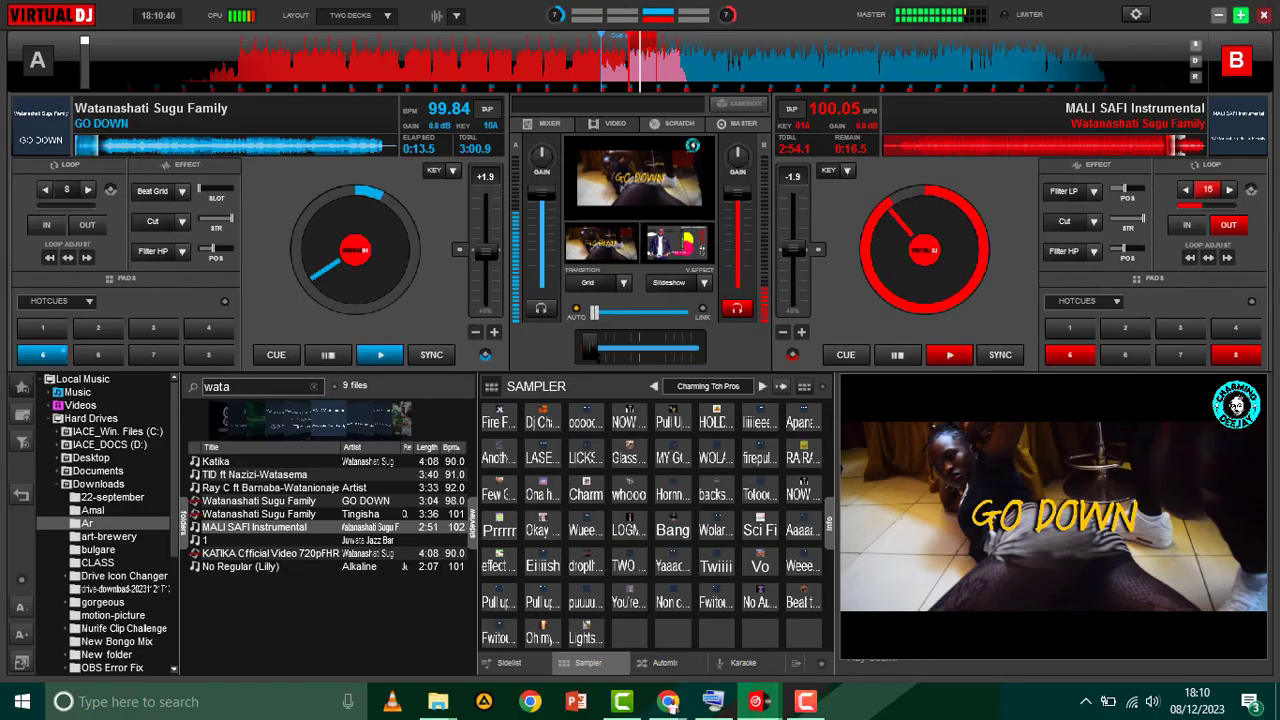
- Move the crossfader toward deck B and turn on deck A's Filter HP effect
left_click_drag(605, 357, 640, 352)
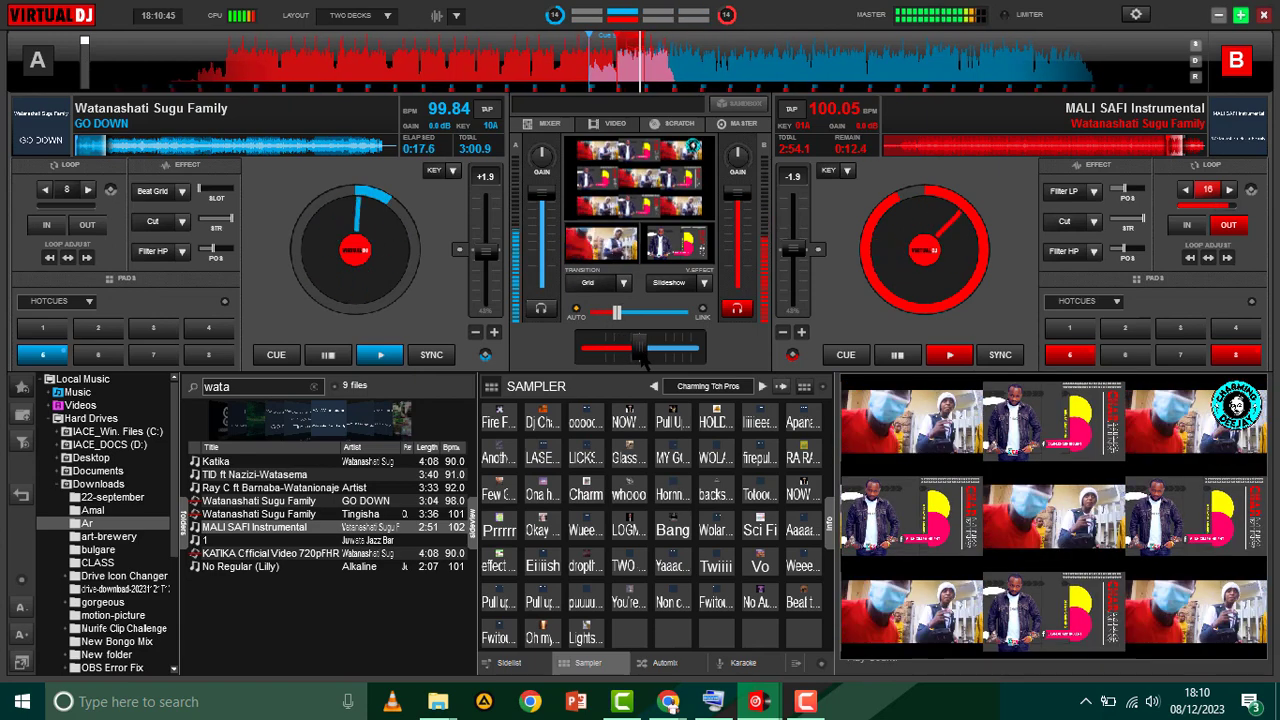
left_click(154, 252)
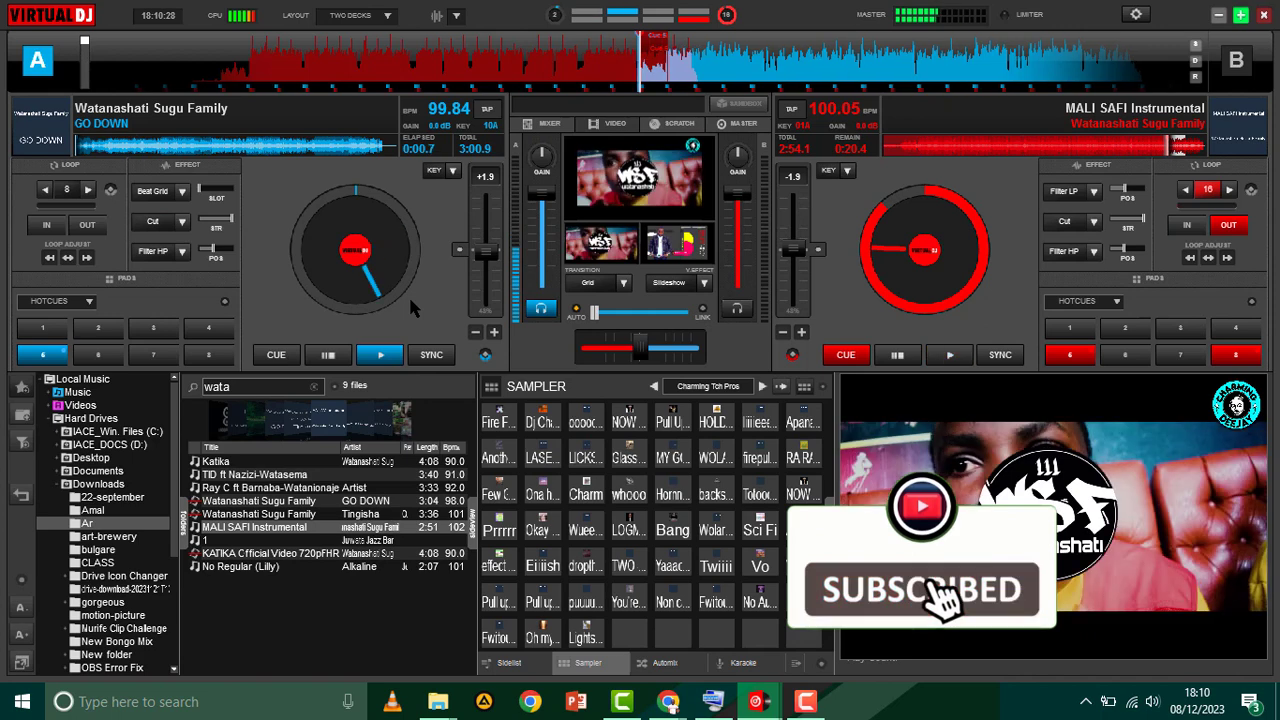
- Crossfade back and forth between decks A and B and enable deck A's high-pass filter
key("Tab")
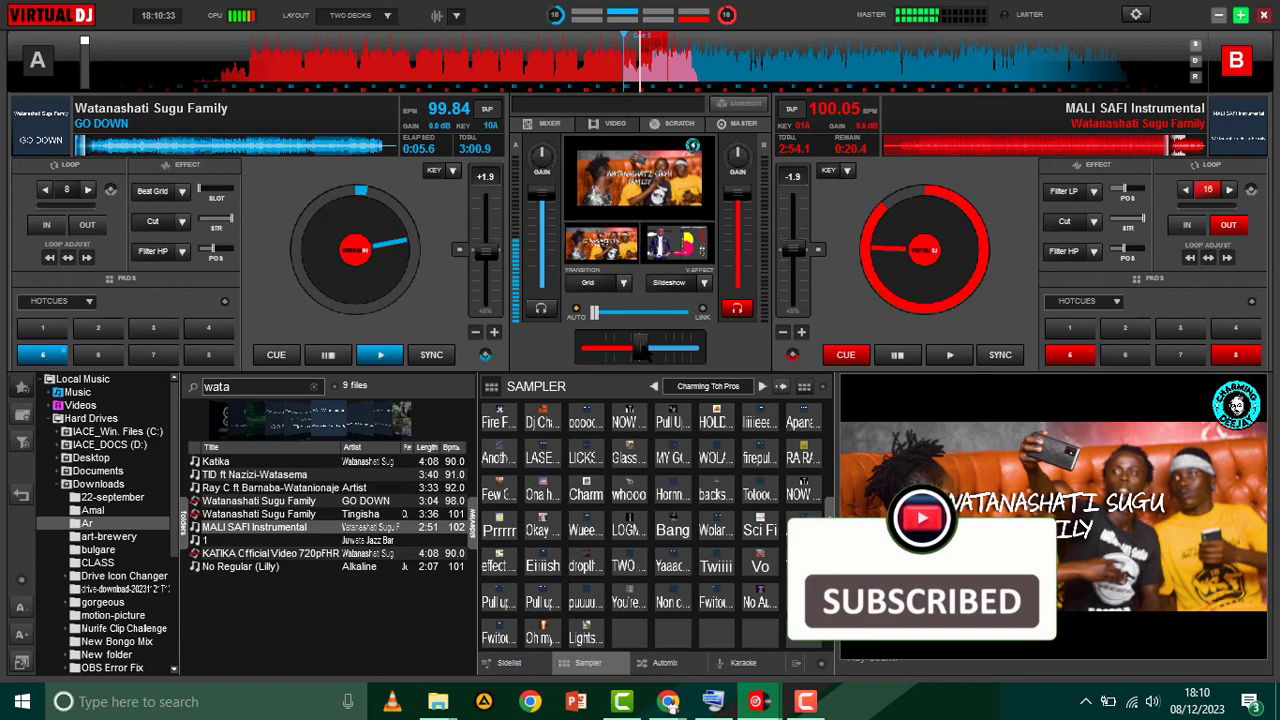
left_click_drag(641, 347, 600, 350)
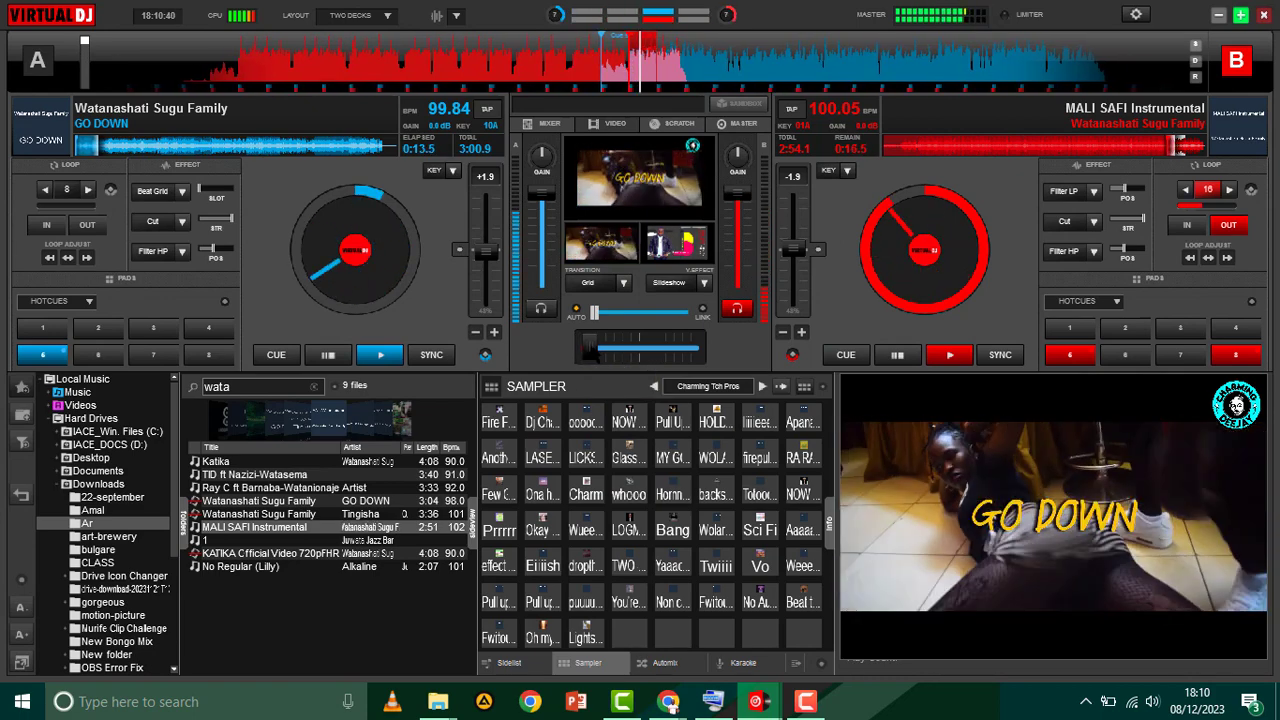
left_click_drag(600, 350, 641, 350)
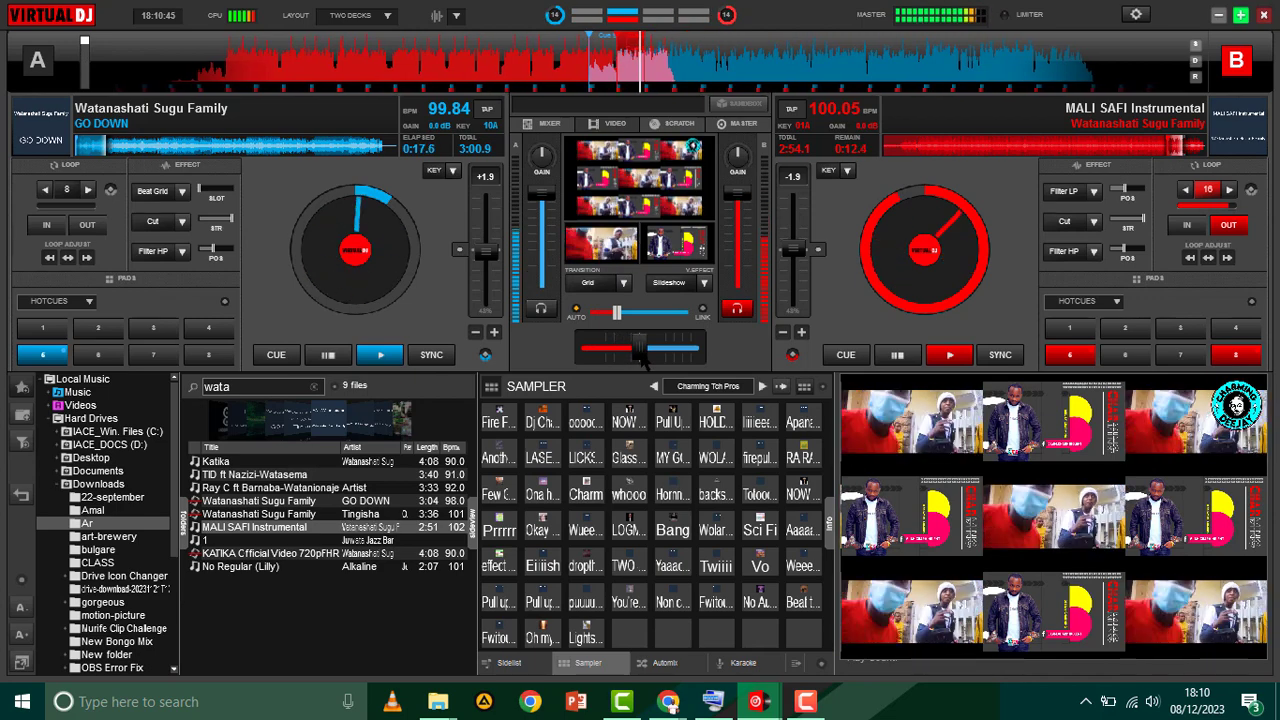
left_click(155, 252)
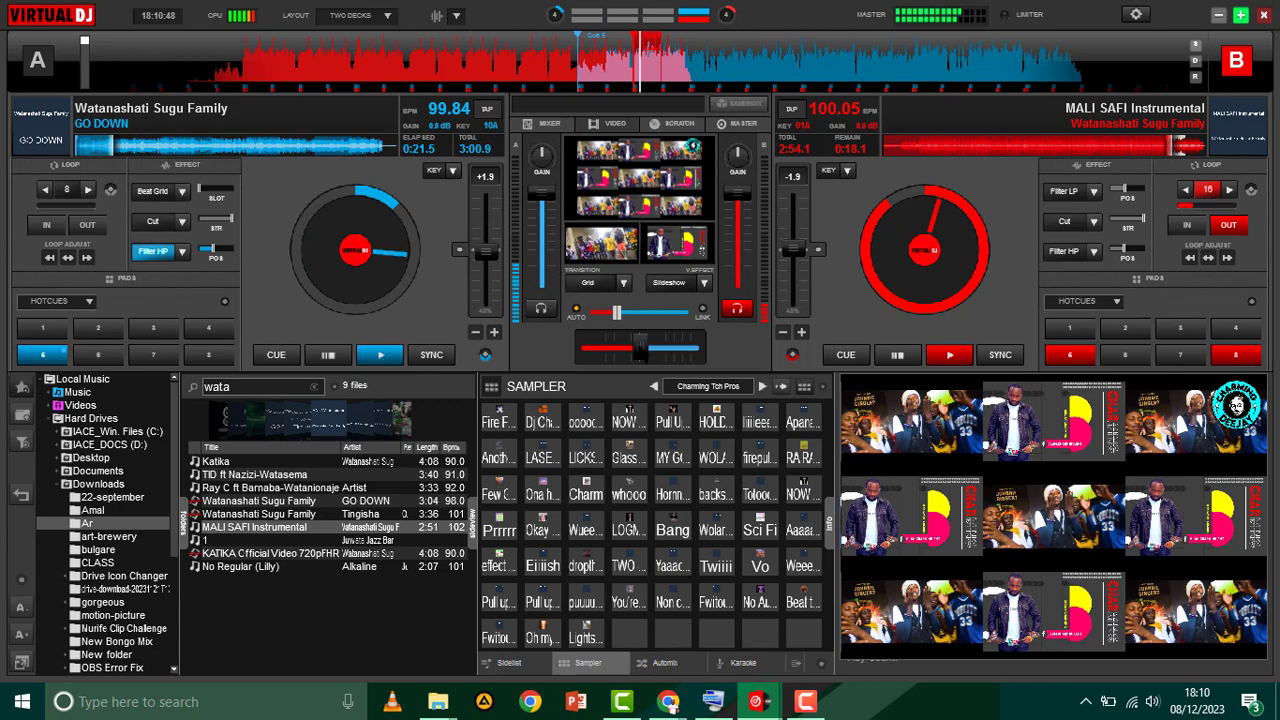
left_click_drag(640, 348, 690, 348)
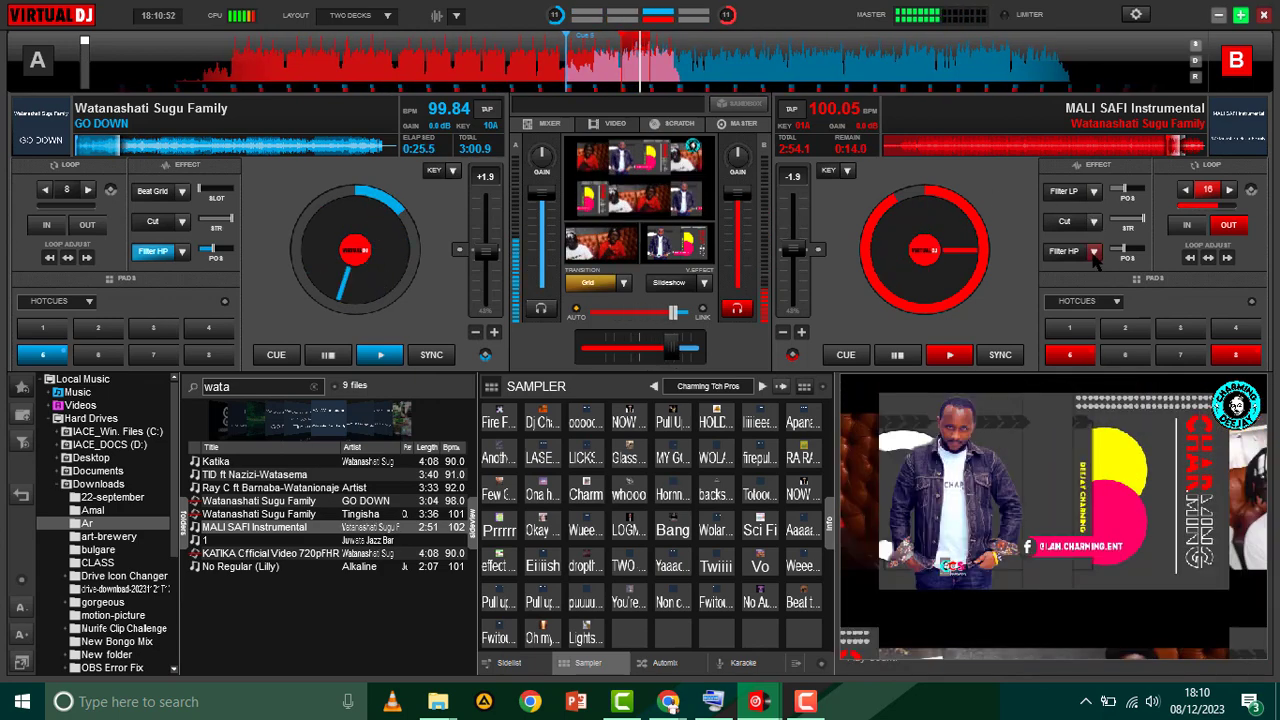
- Put Loop Out in deck B's third effect slot and switch it on
left_click(1096, 258)
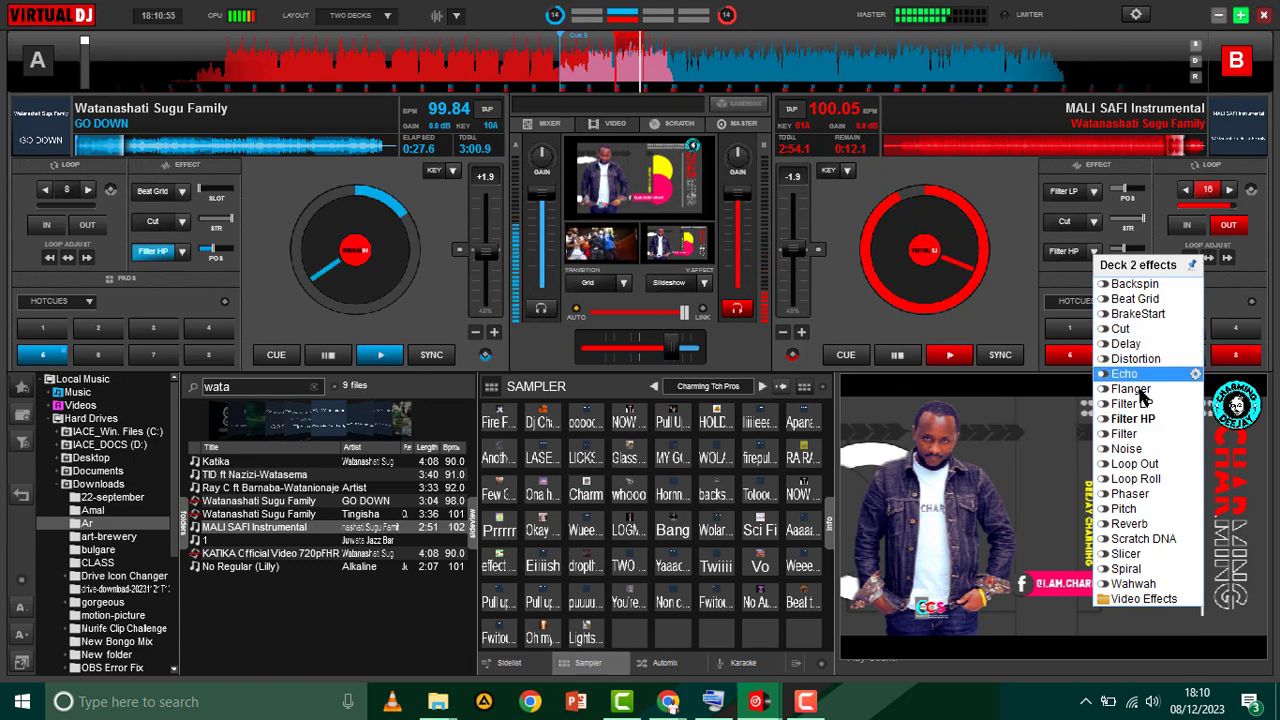
left_click(1135, 463)
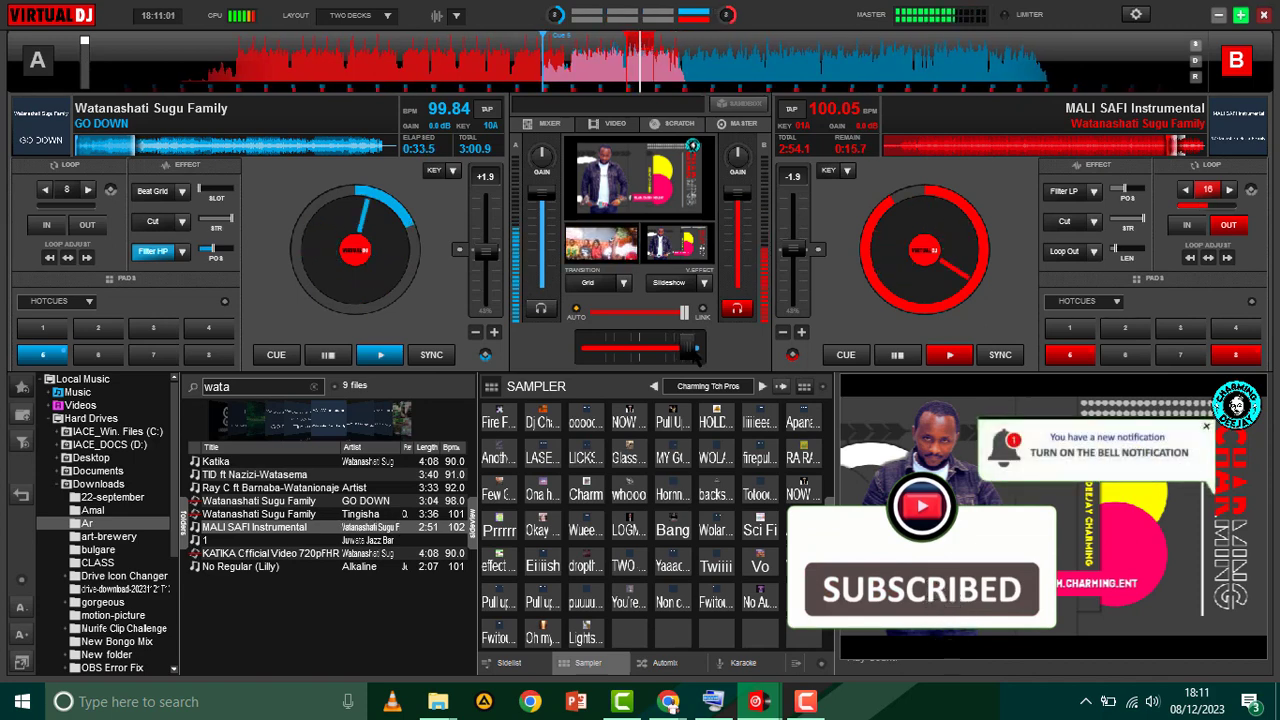
left_click(1072, 253)
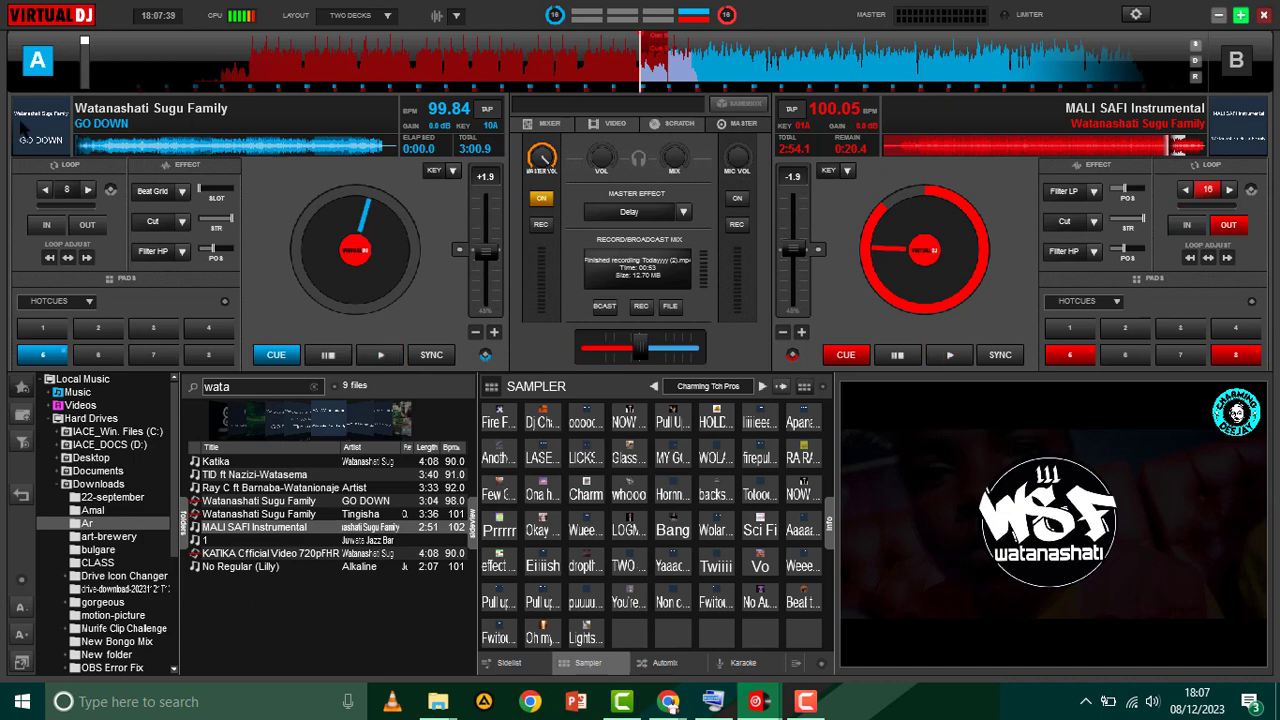
- Show the mixer's VIDEO controls and the Master video effects list under V.EFFECT
left_click(615, 124)
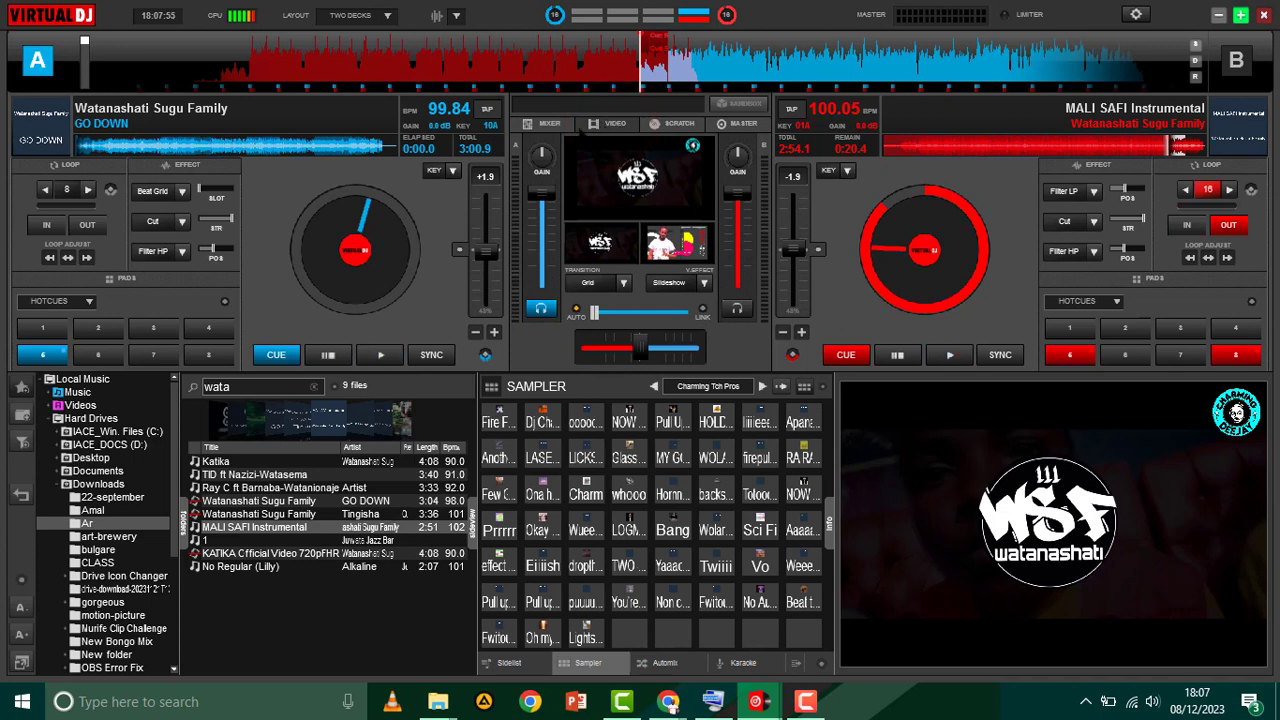
left_click(704, 284)
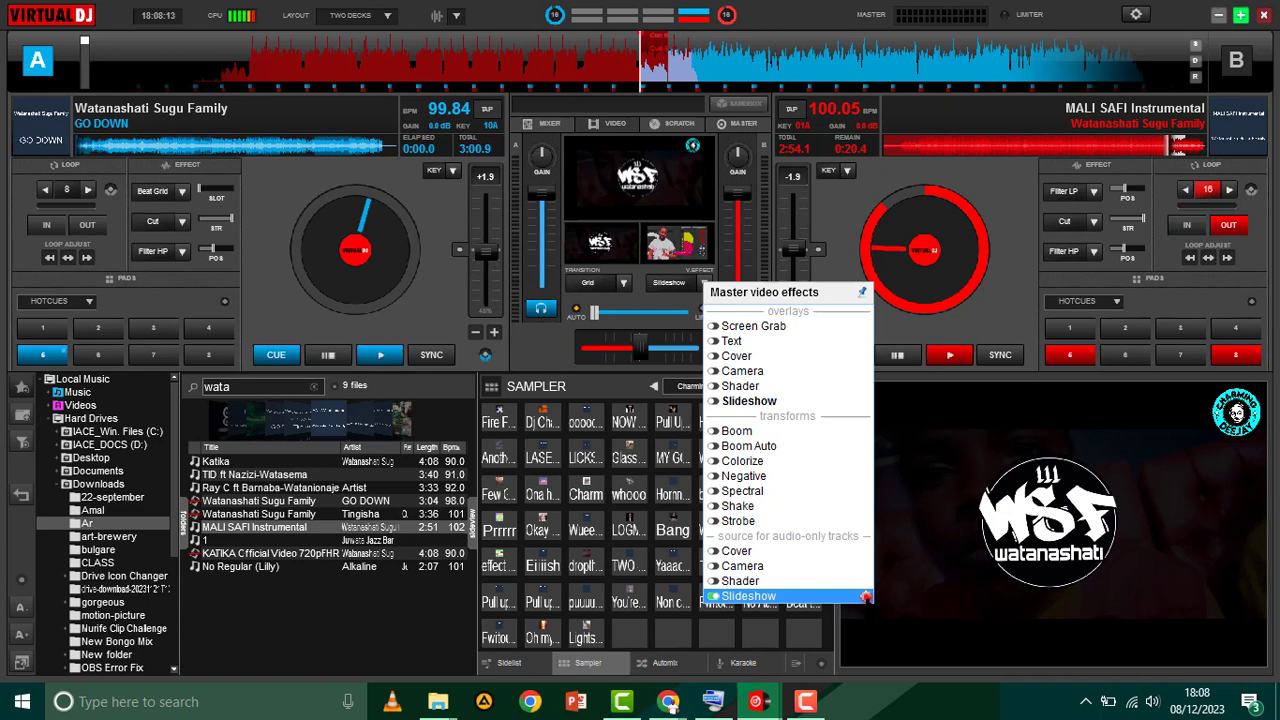
- Choose Slideshow as the source for audio-only tracks and start selecting its picture folder
left_click(865, 596)
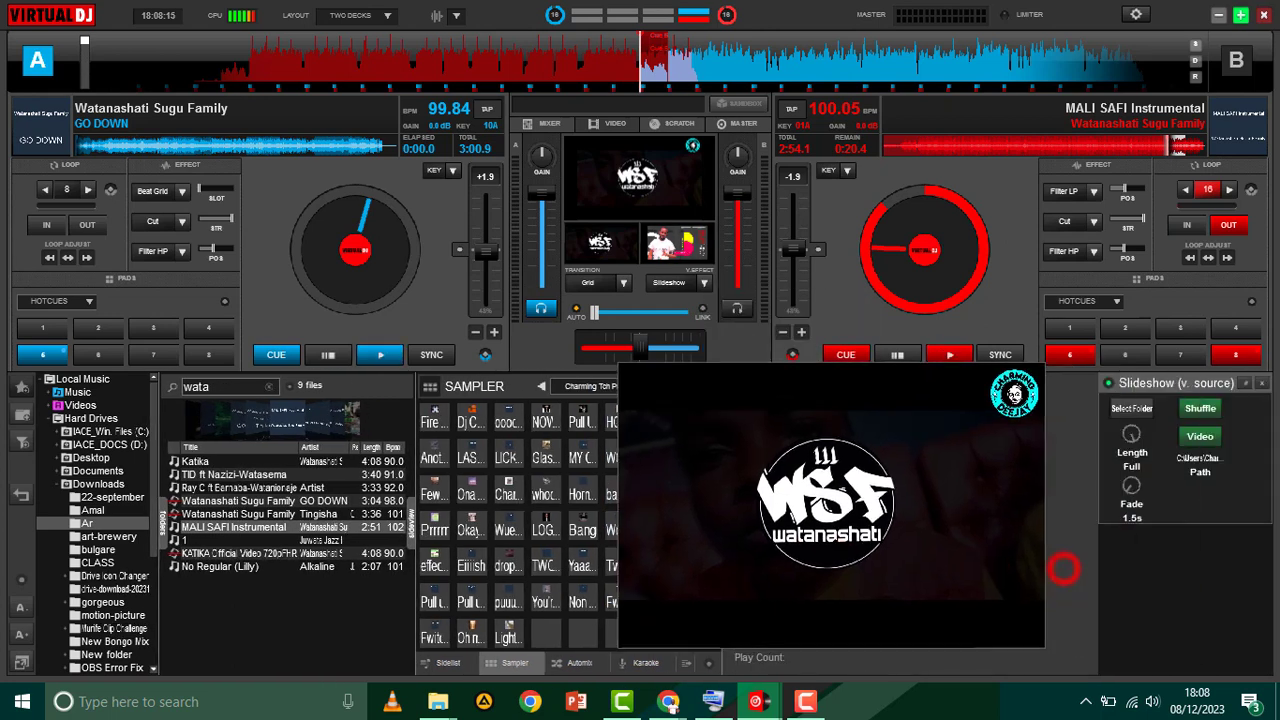
left_click(1063, 568)
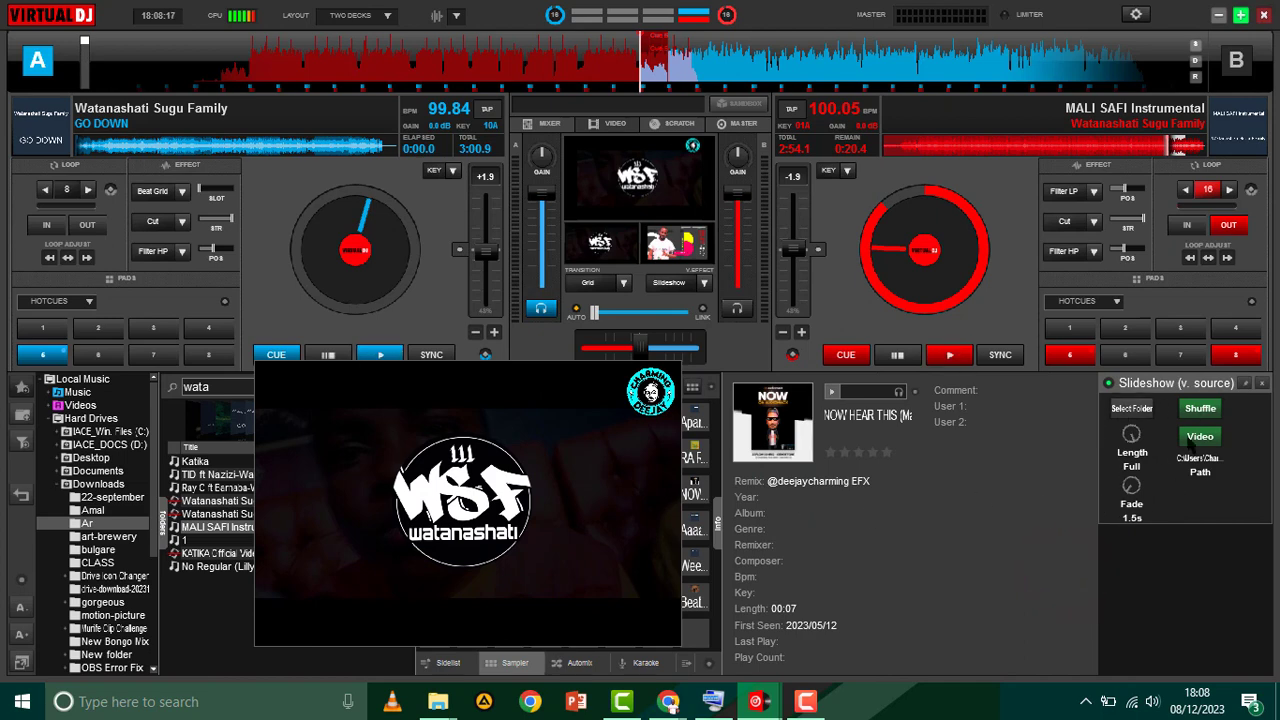
left_click(1128, 408)
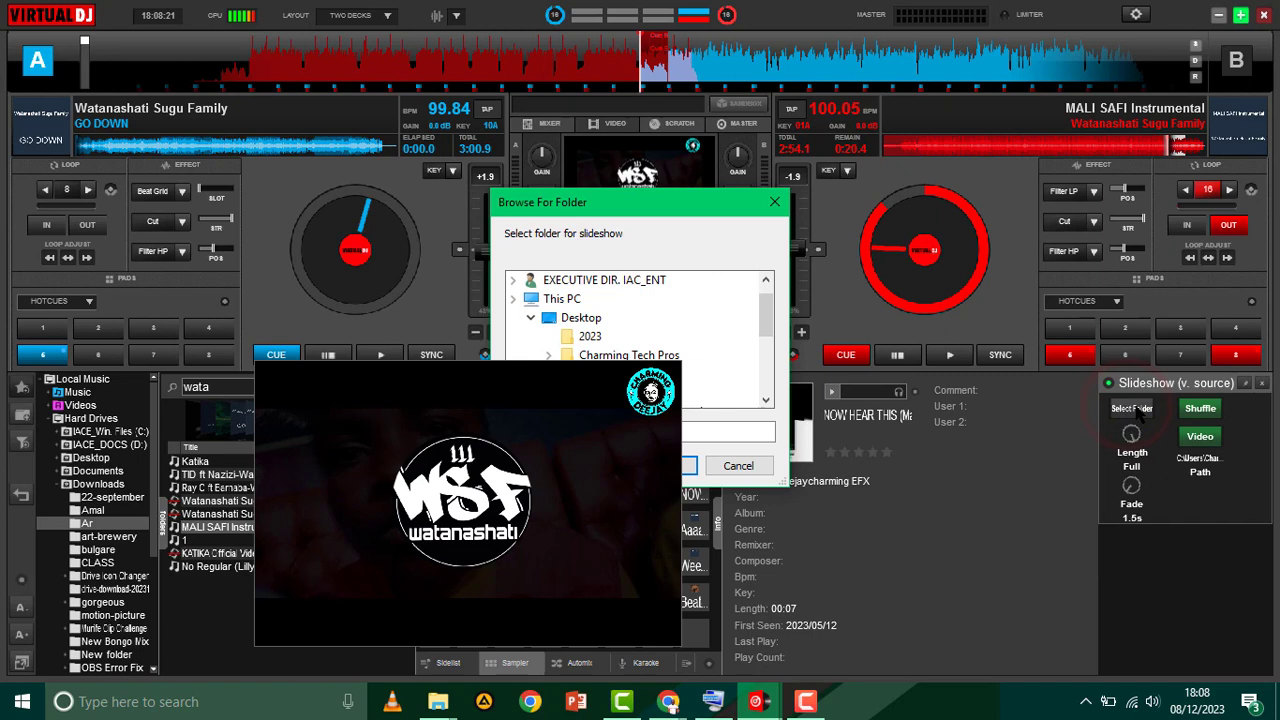
left_click_drag(640, 205, 983, 155)
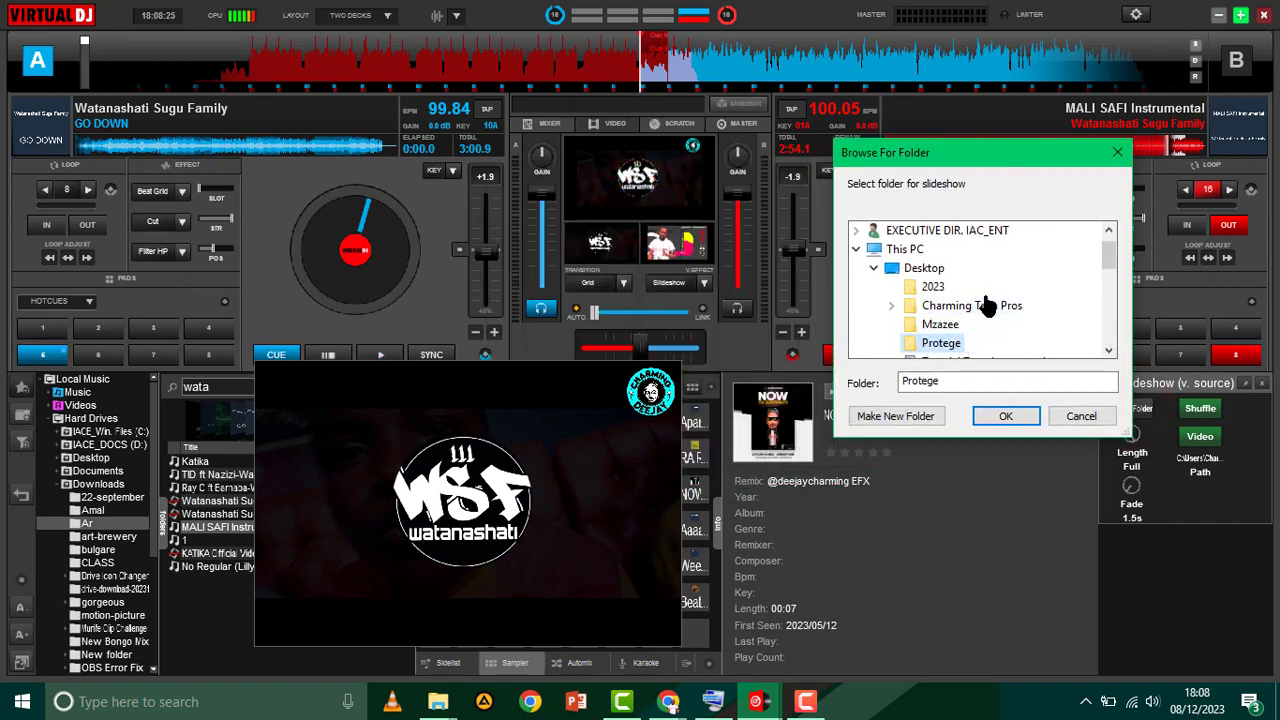
scroll(960, 300, "down", 1)
scroll(975, 305, "up", 1)
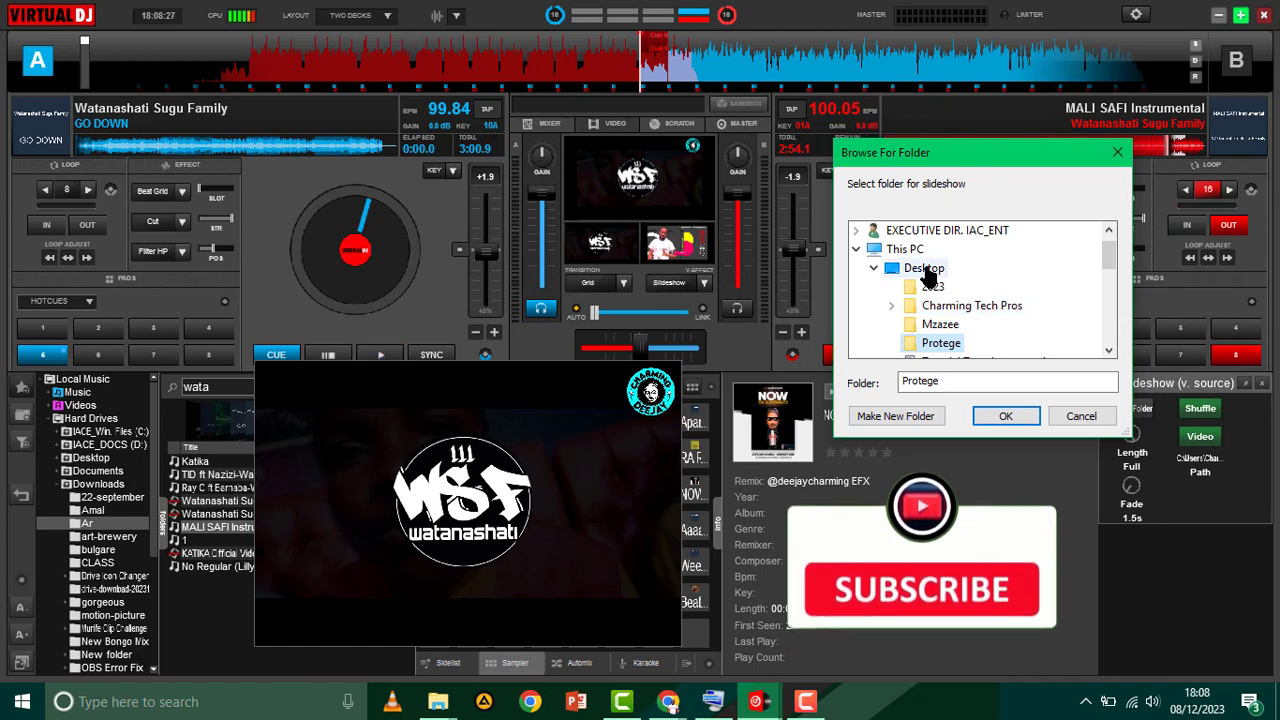
- Set the slideshow folder to Desktop > Protege and reveal the Windows desktop
left_click(925, 268)
scroll(990, 295, "down", 1)
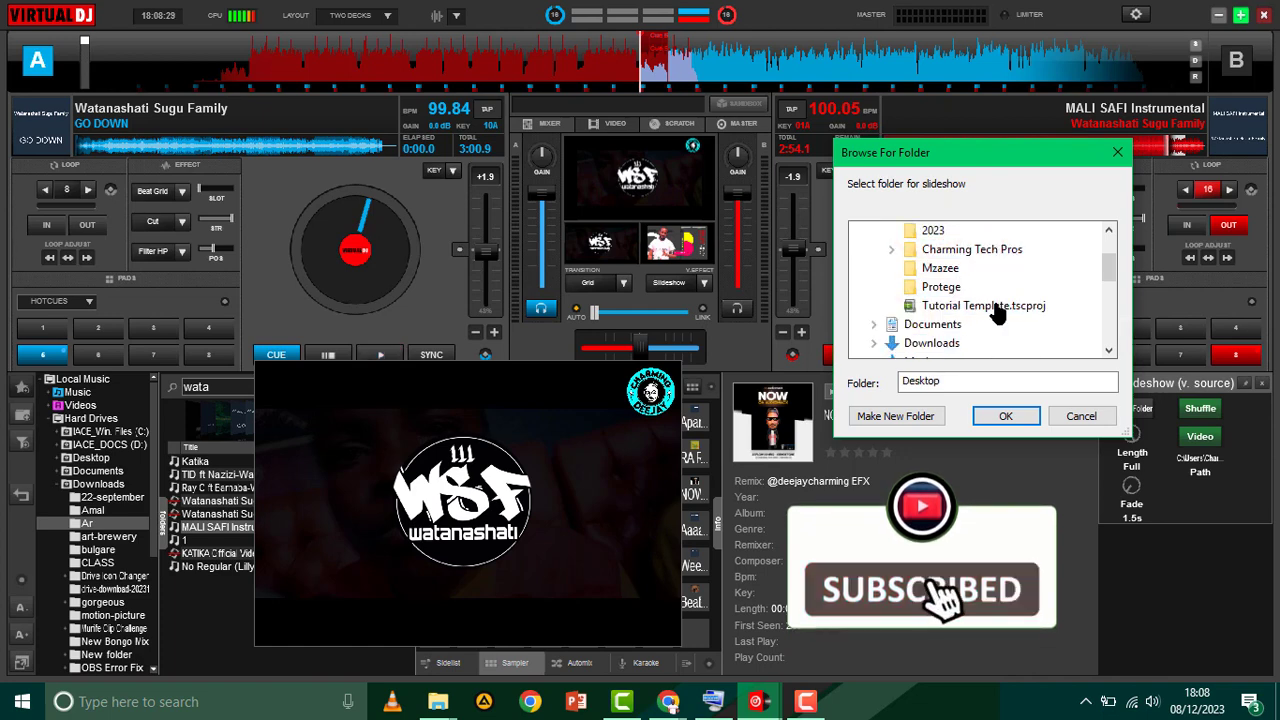
left_click(938, 288)
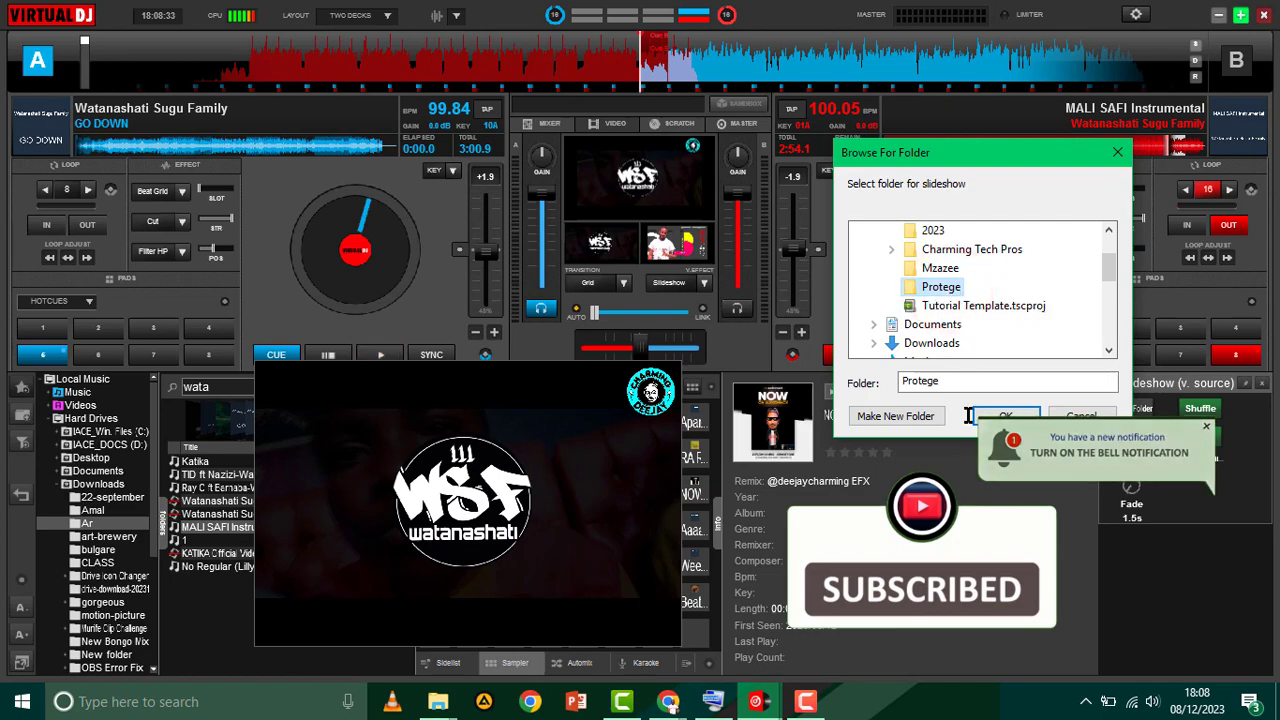
left_click(1006, 416)
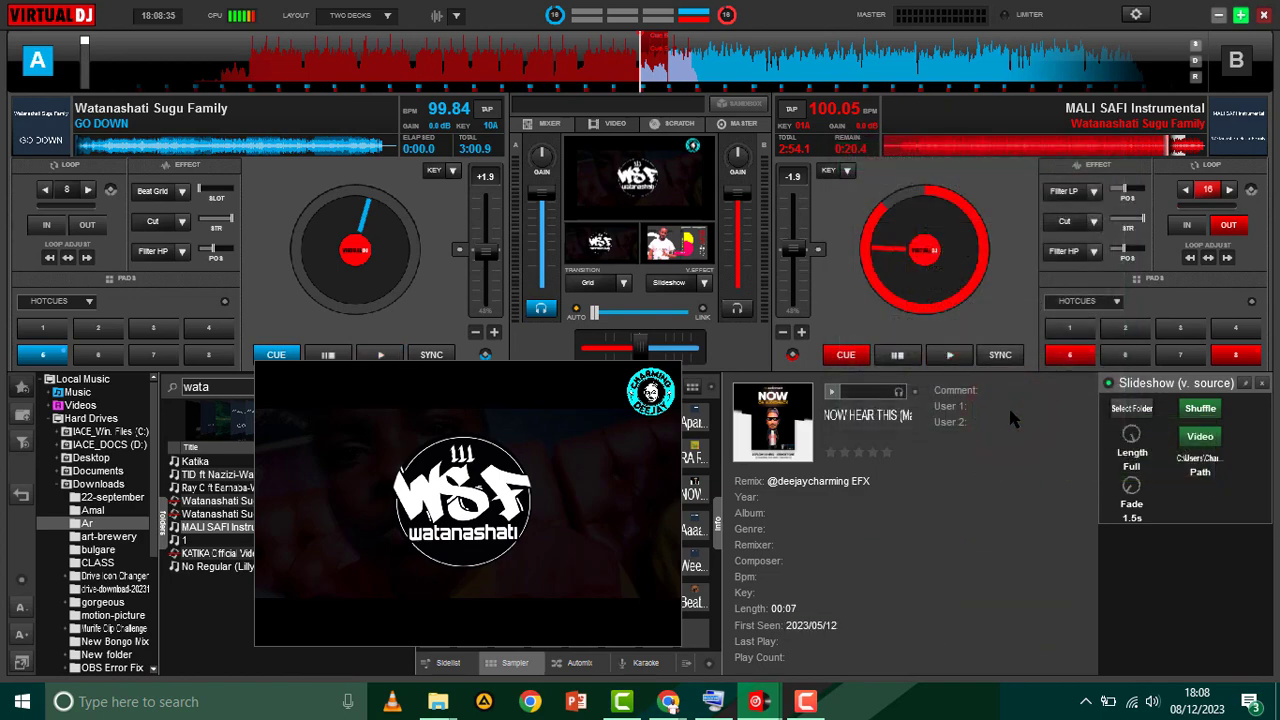
key("super+d")
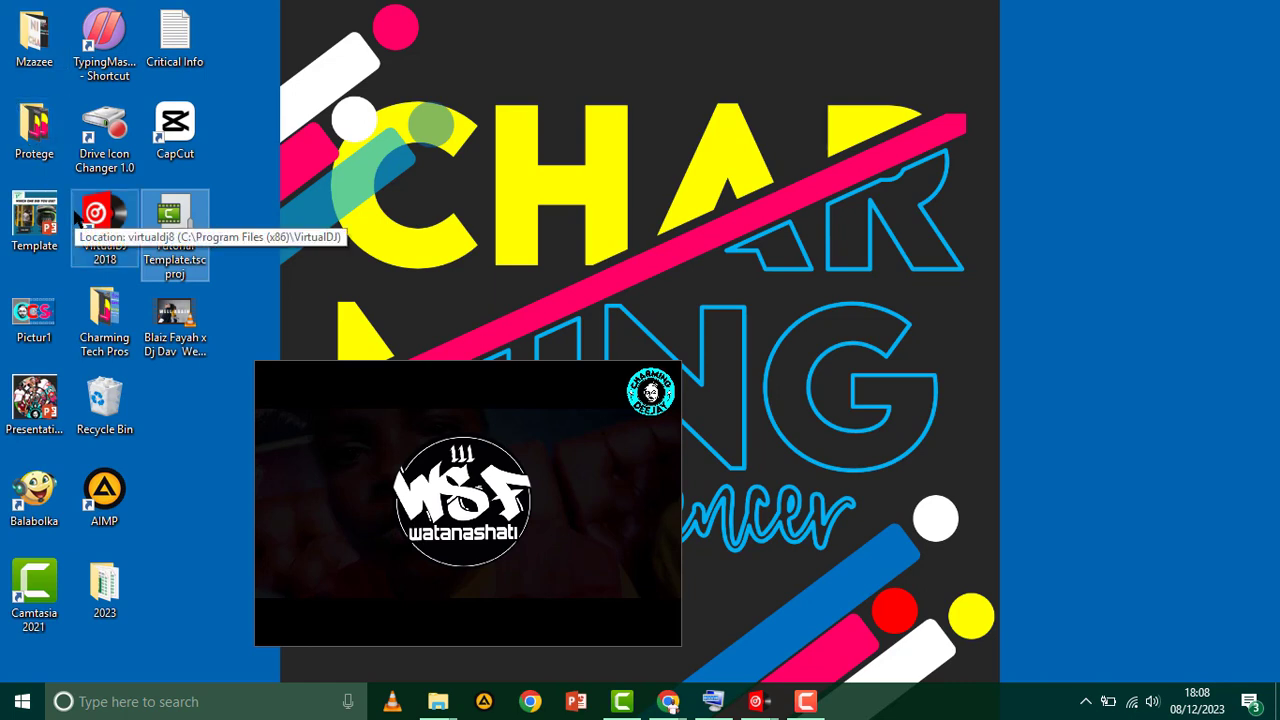
- Open the desktop Protege folder and select the pictures Slide1 through Slide5
left_click(30, 130)
double_click(30, 130)
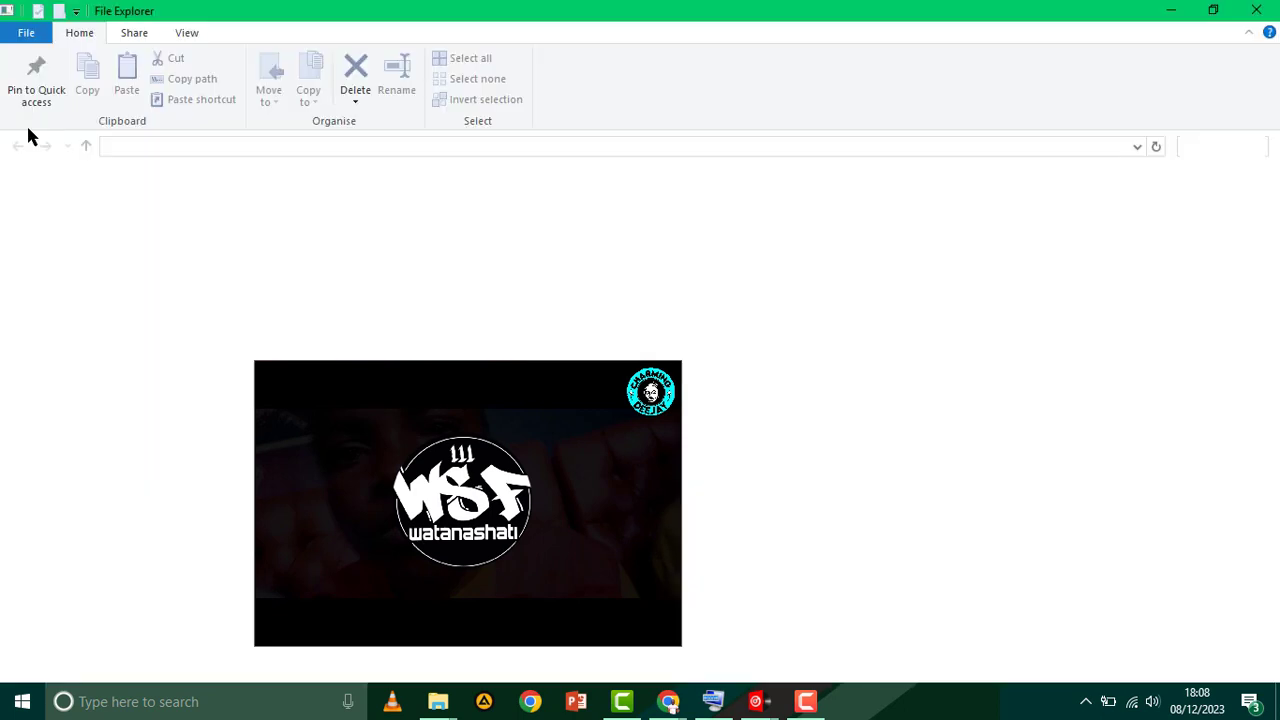
left_click(377, 386)
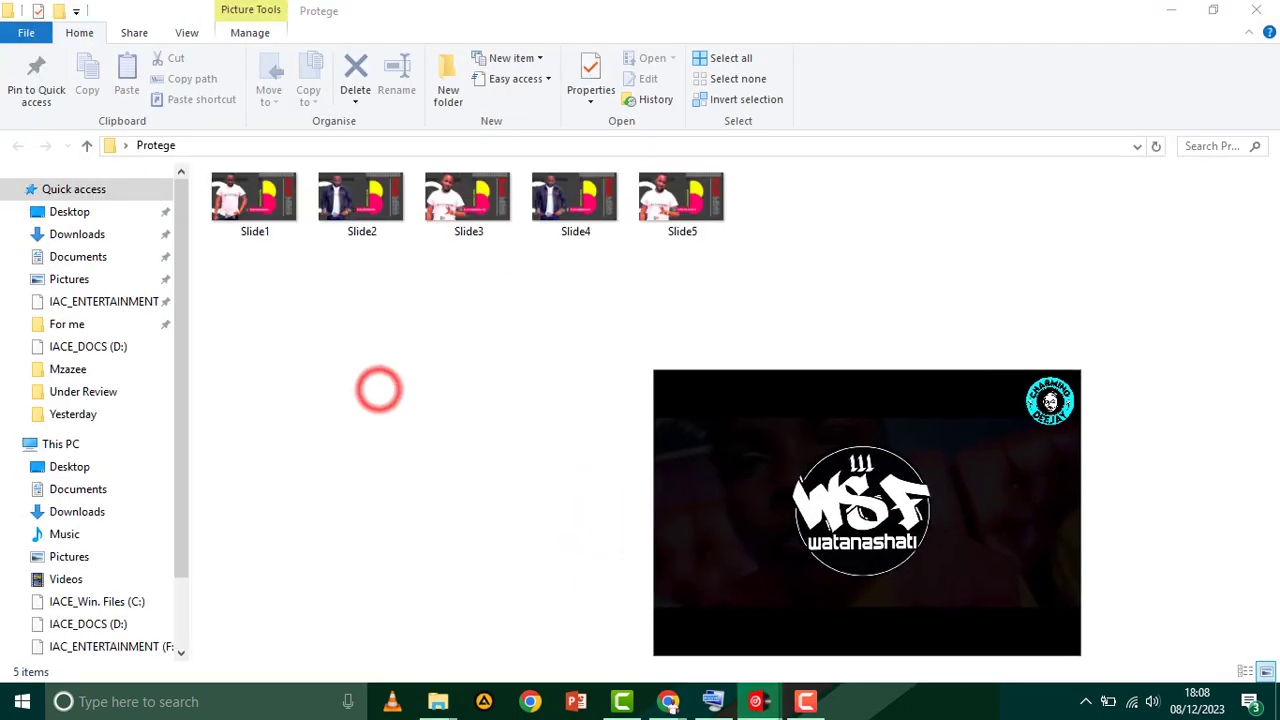
left_click(285, 215)
left_click_drag(767, 197, 236, 199)
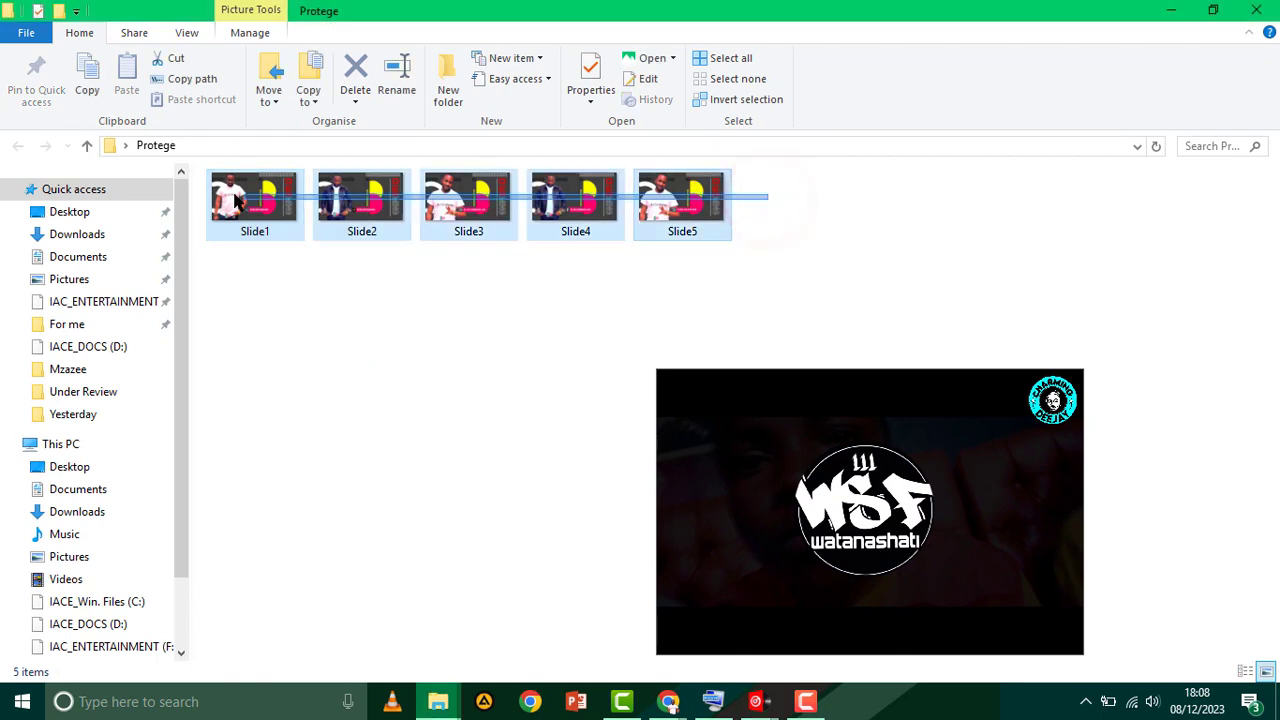
- Clear the slide selection and close the Protege folder window
left_click(326, 330)
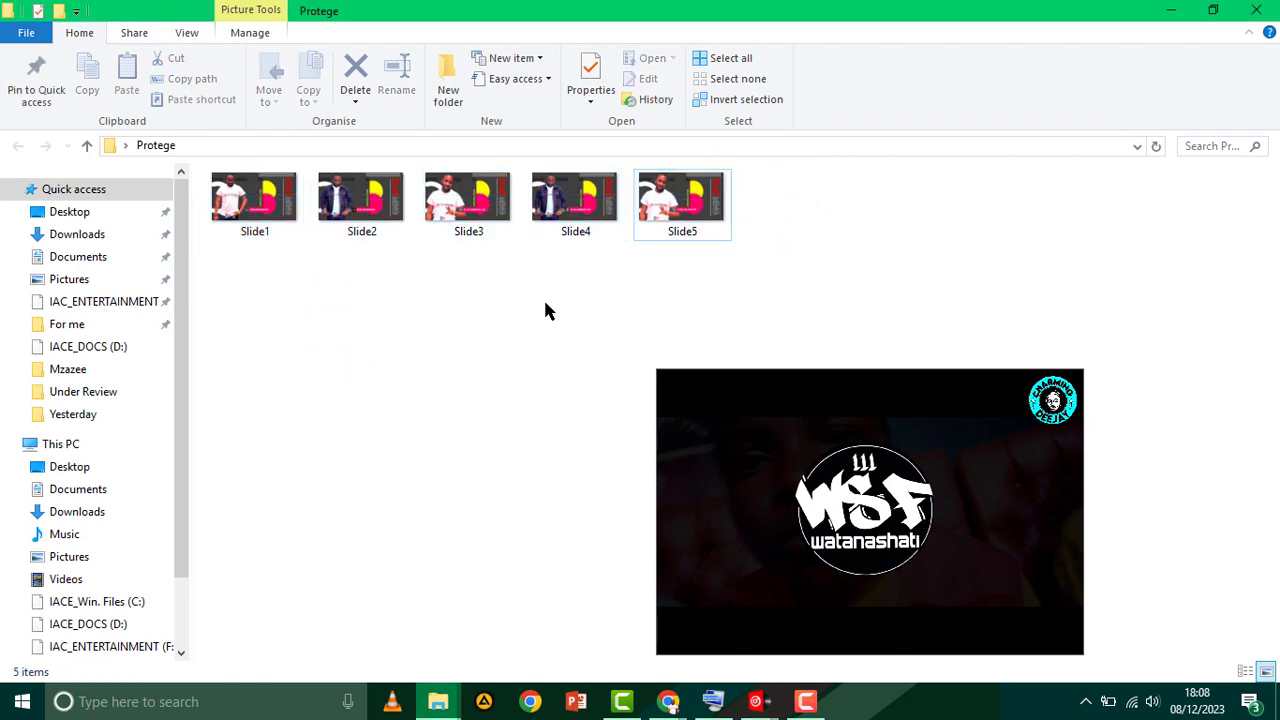
left_click(1258, 10)
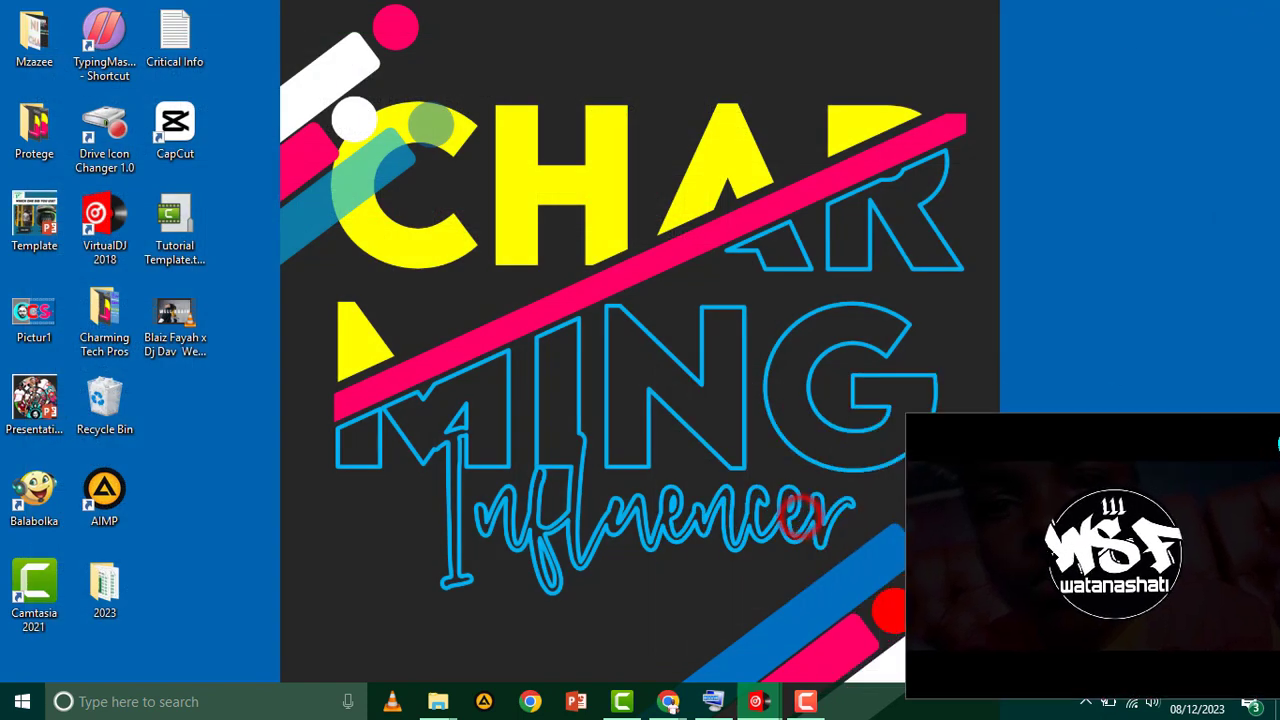
left_click(805, 515)
- Return to VirtualDJ and close the Slideshow (v. source) settings panel
mouse_move(757, 701)
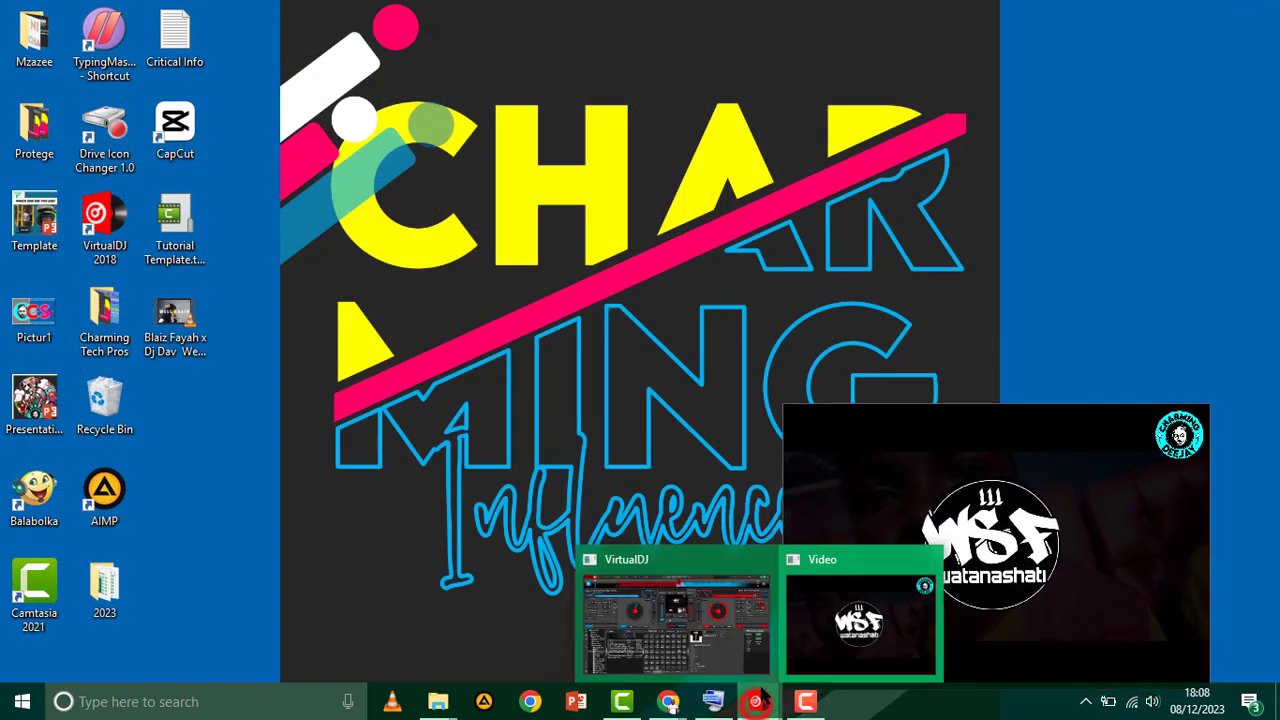
left_click(650, 630)
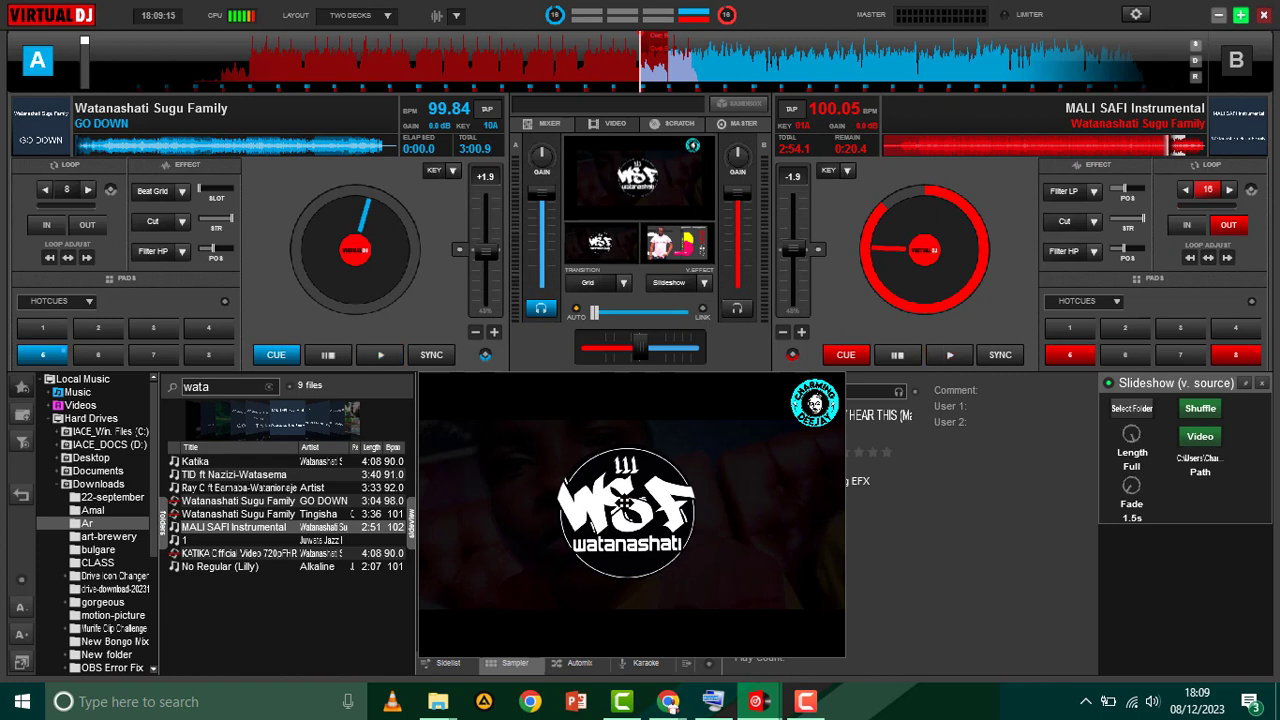
left_click(1262, 385)
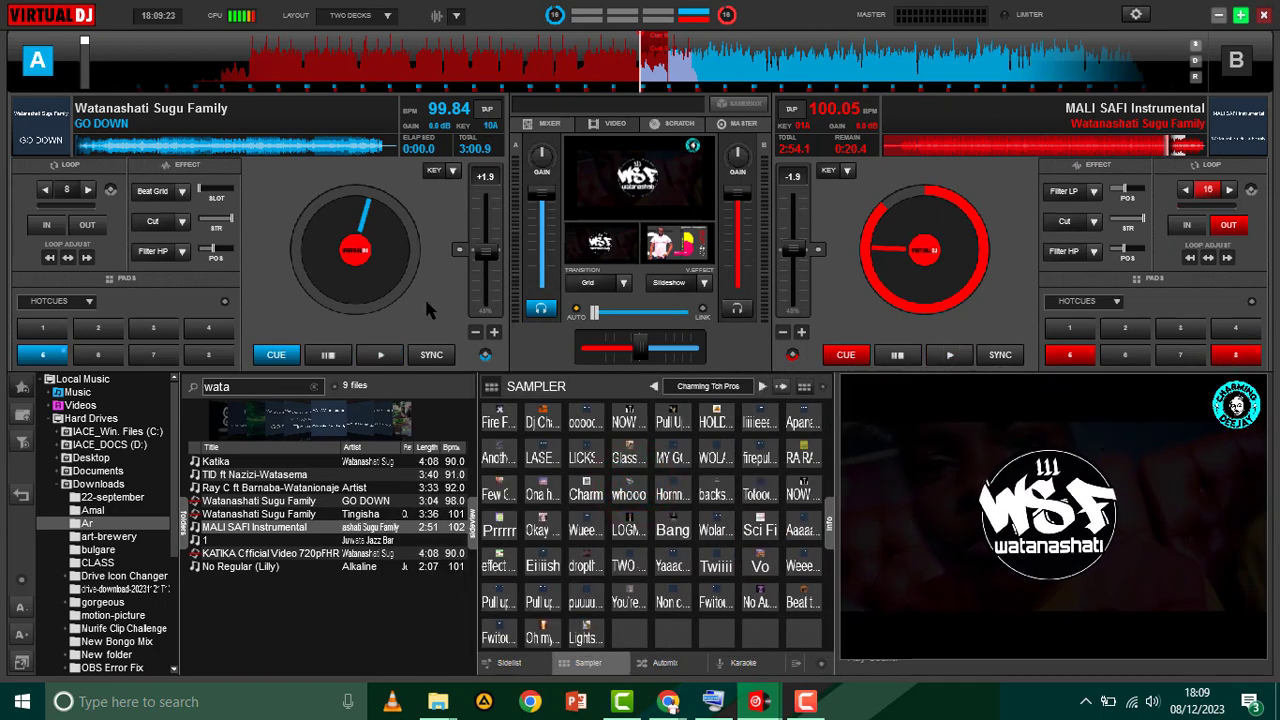
- Play deck A's track briefly, then stop it back at its cue point
left_click(257, 272)
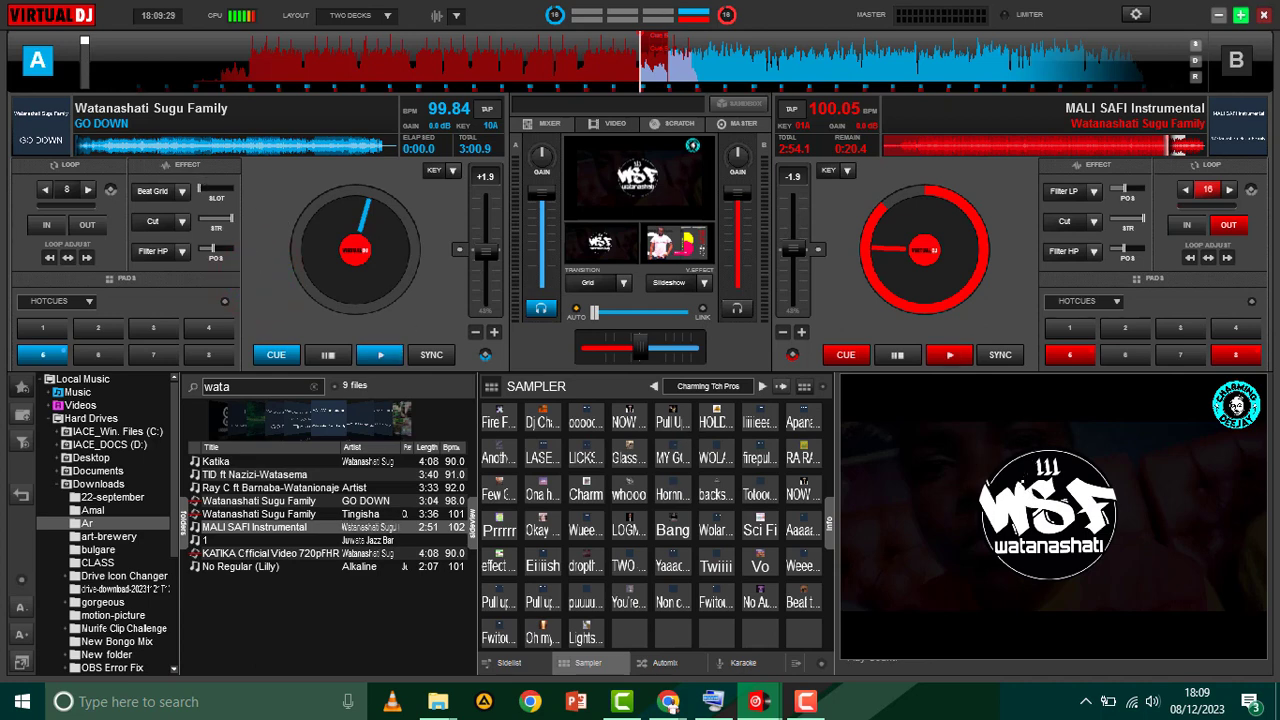
key("space")
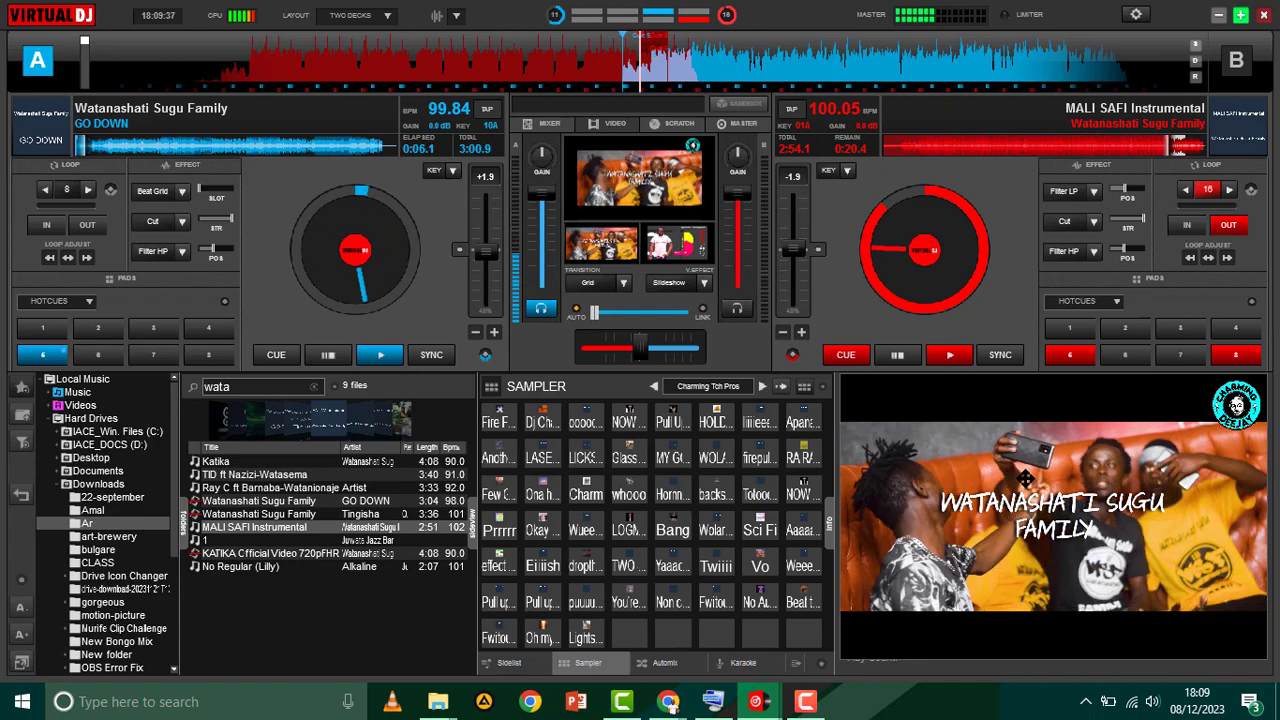
key("space")
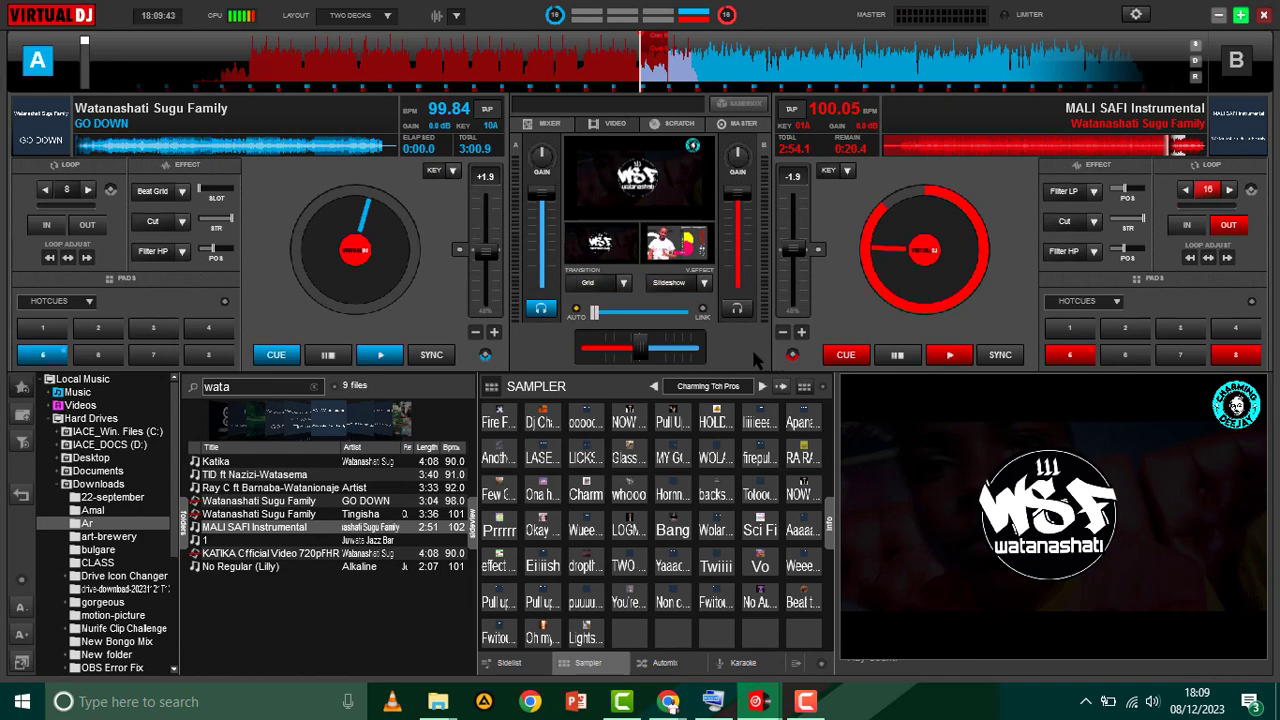
- Turn on the Slideshow master video effect and check the Master video effects list
left_click(686, 284)
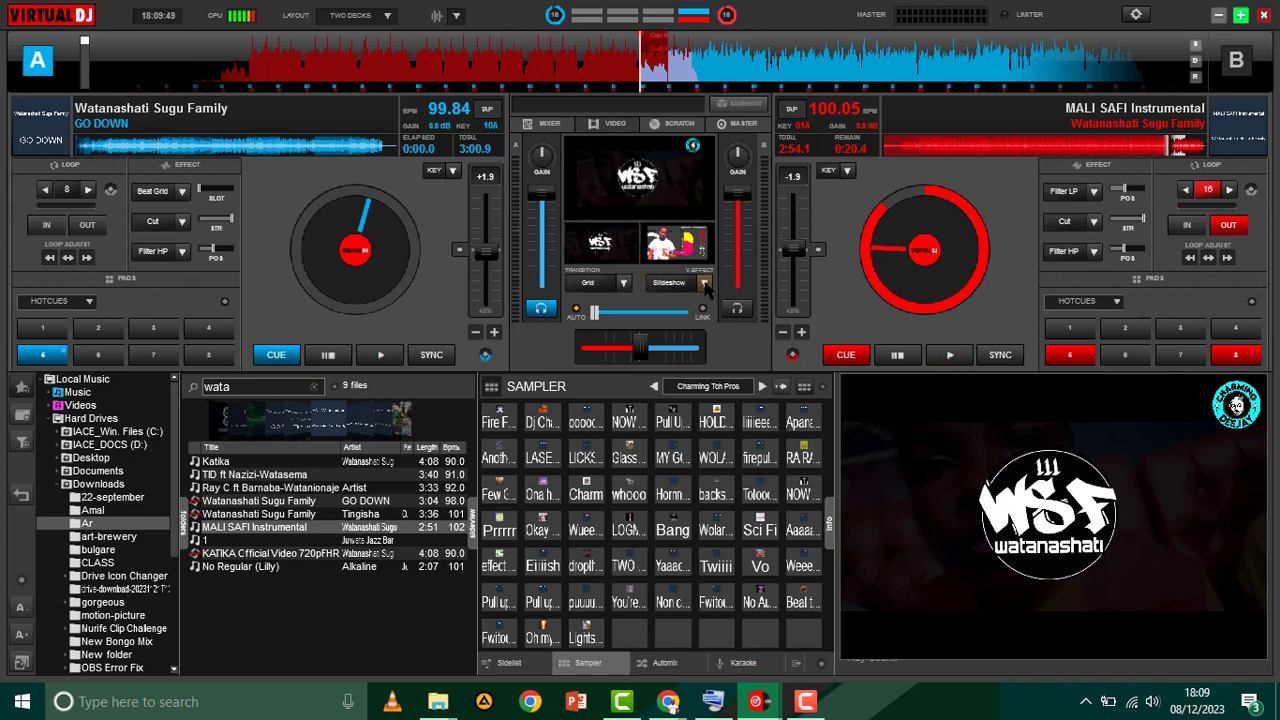
left_click(705, 284)
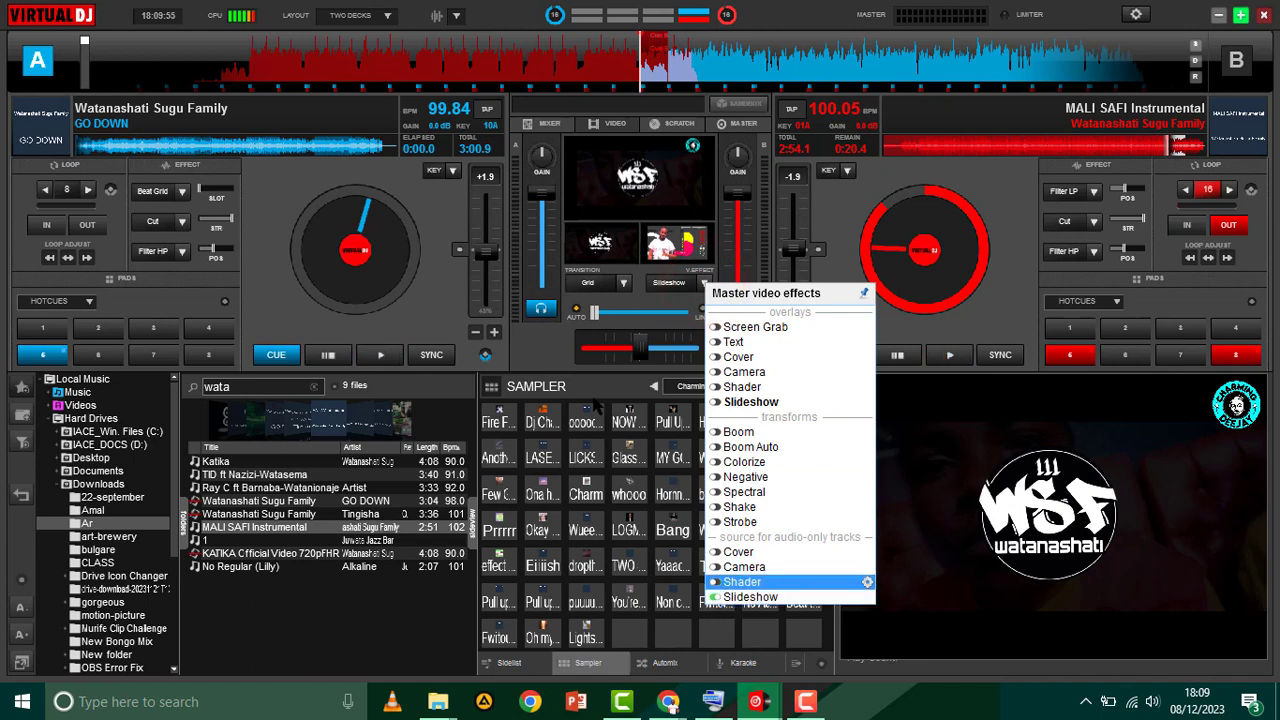
left_click(539, 353)
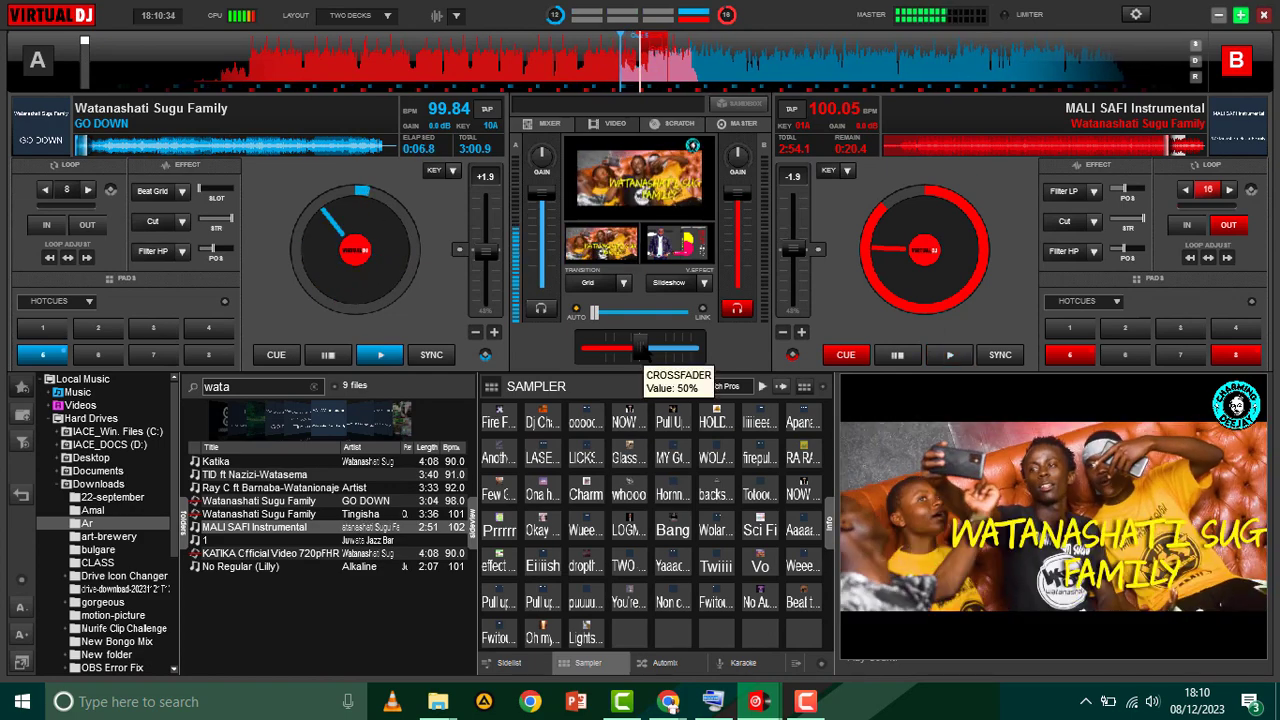
- Fade fully to deck A, then toward deck B's slideshow, with deck A's Filter HP on
left_click_drag(628, 349, 584, 348)
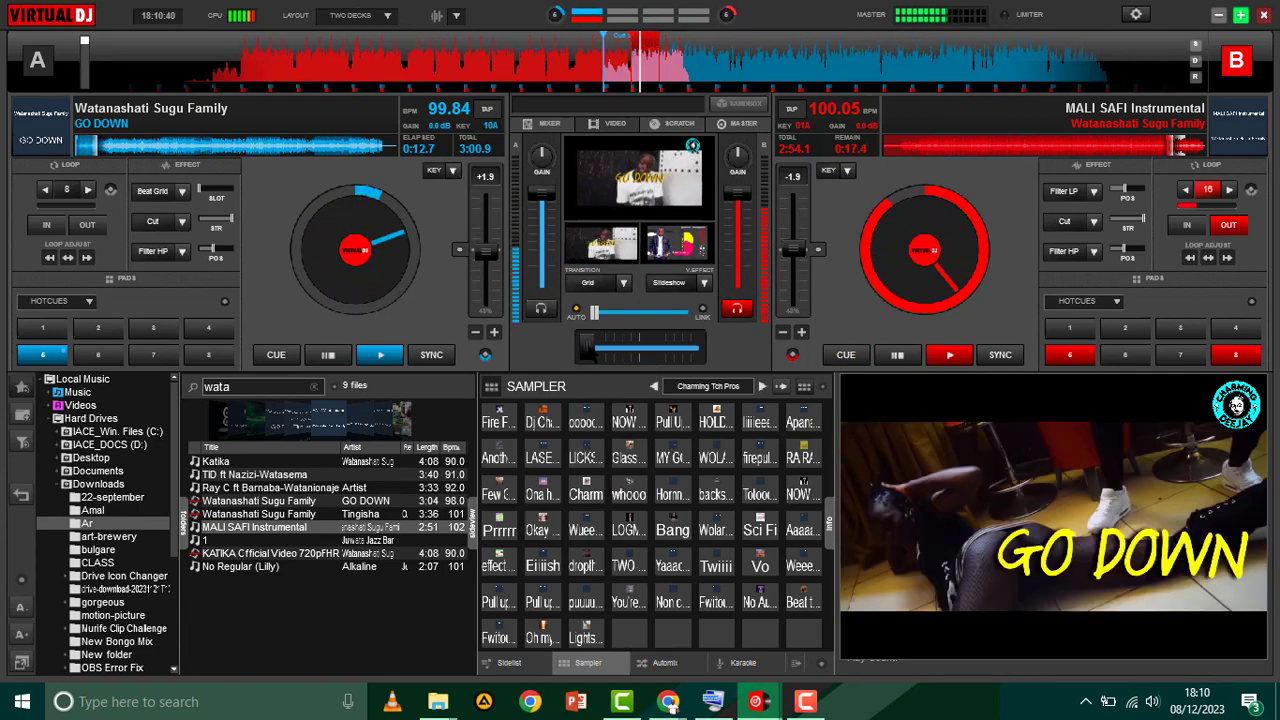
left_click_drag(600, 348, 622, 356)
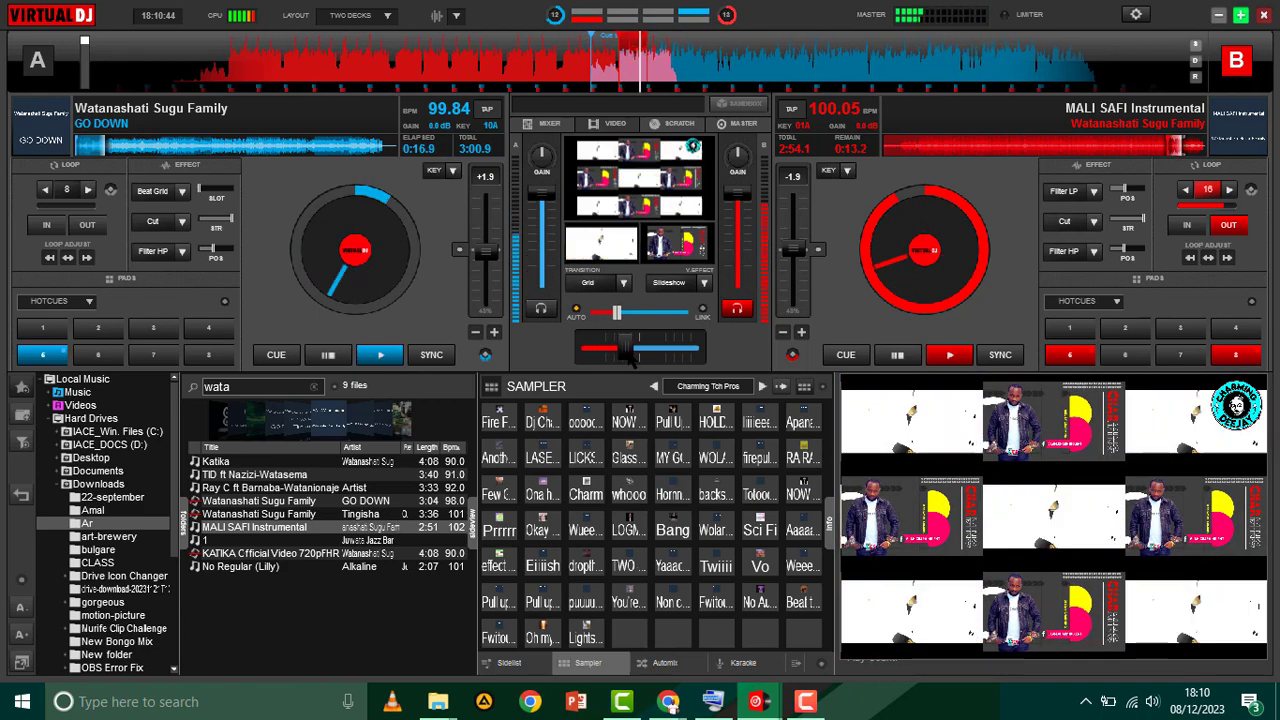
left_click(155, 252)
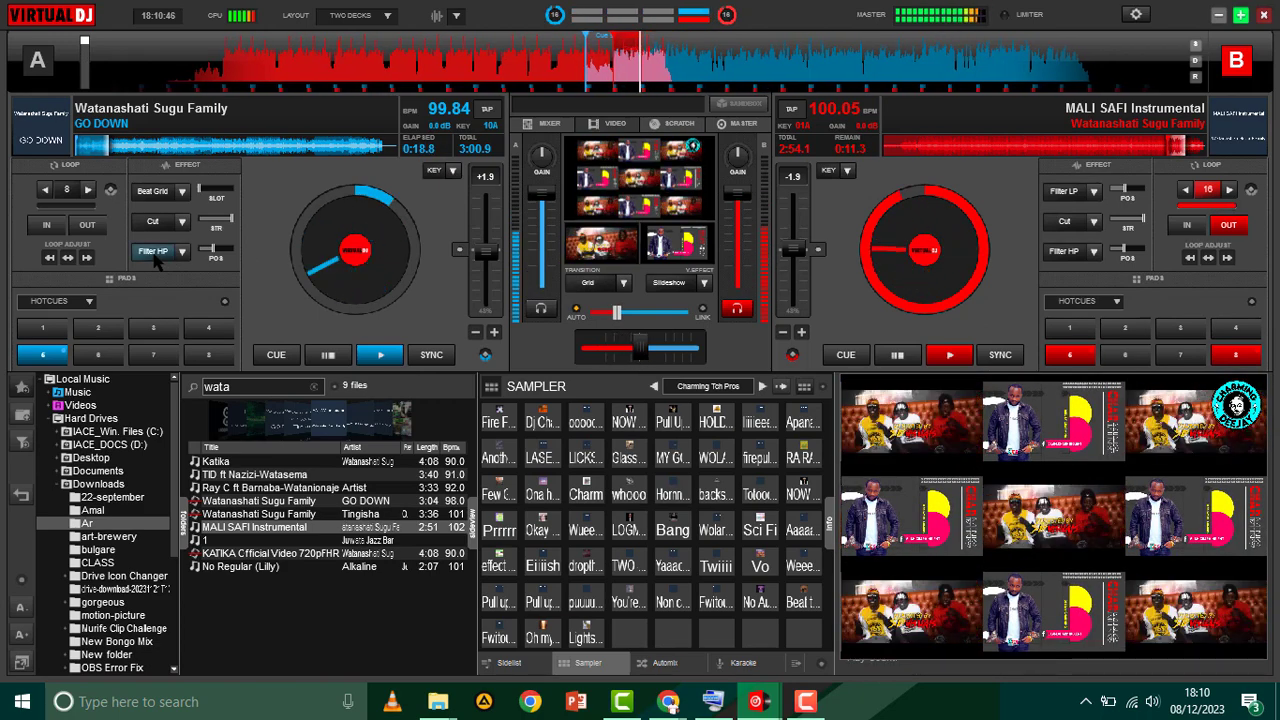
- Load Loop Out into deck B's third effect slot and activate it
left_click(1094, 252)
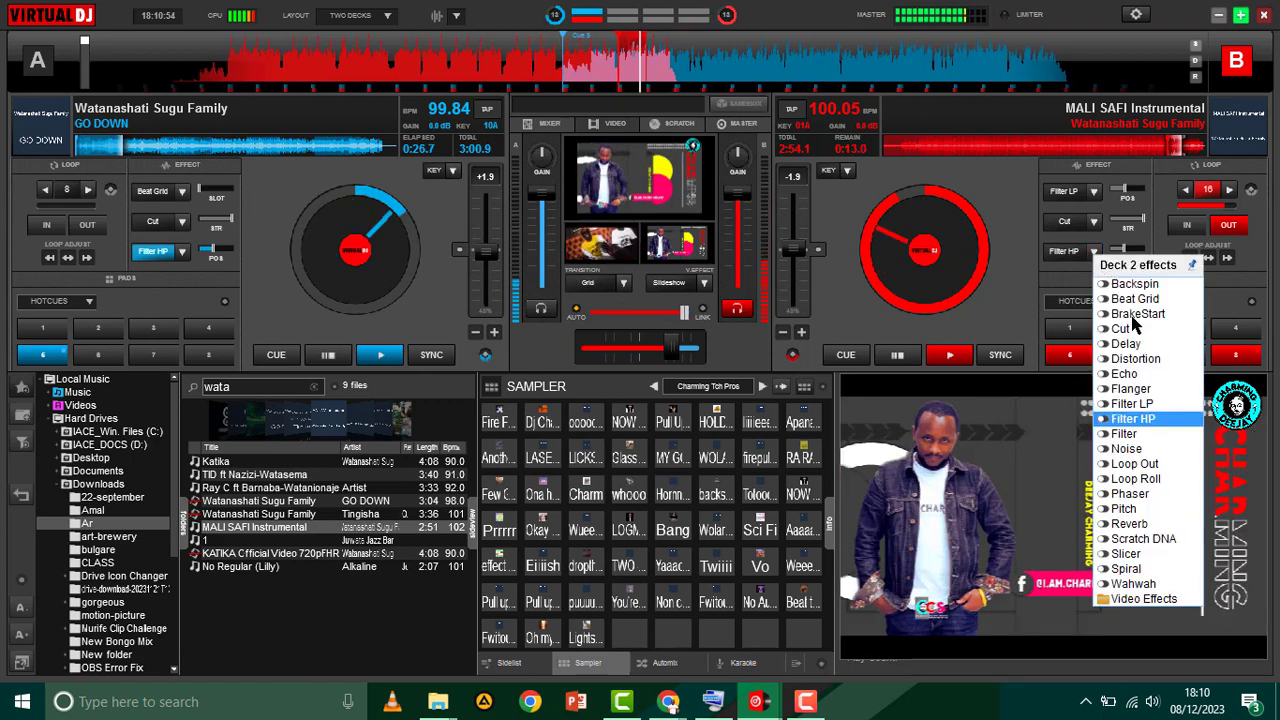
left_click(1141, 465)
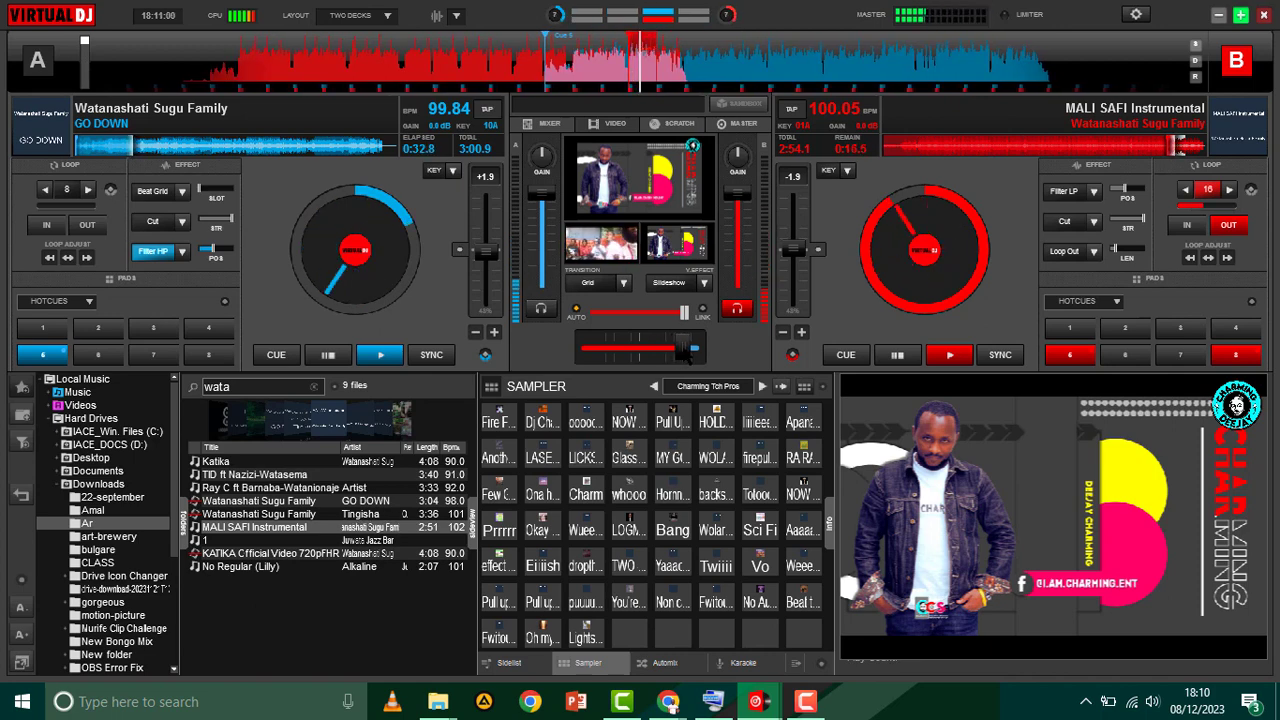
left_click_drag(690, 349, 697, 355)
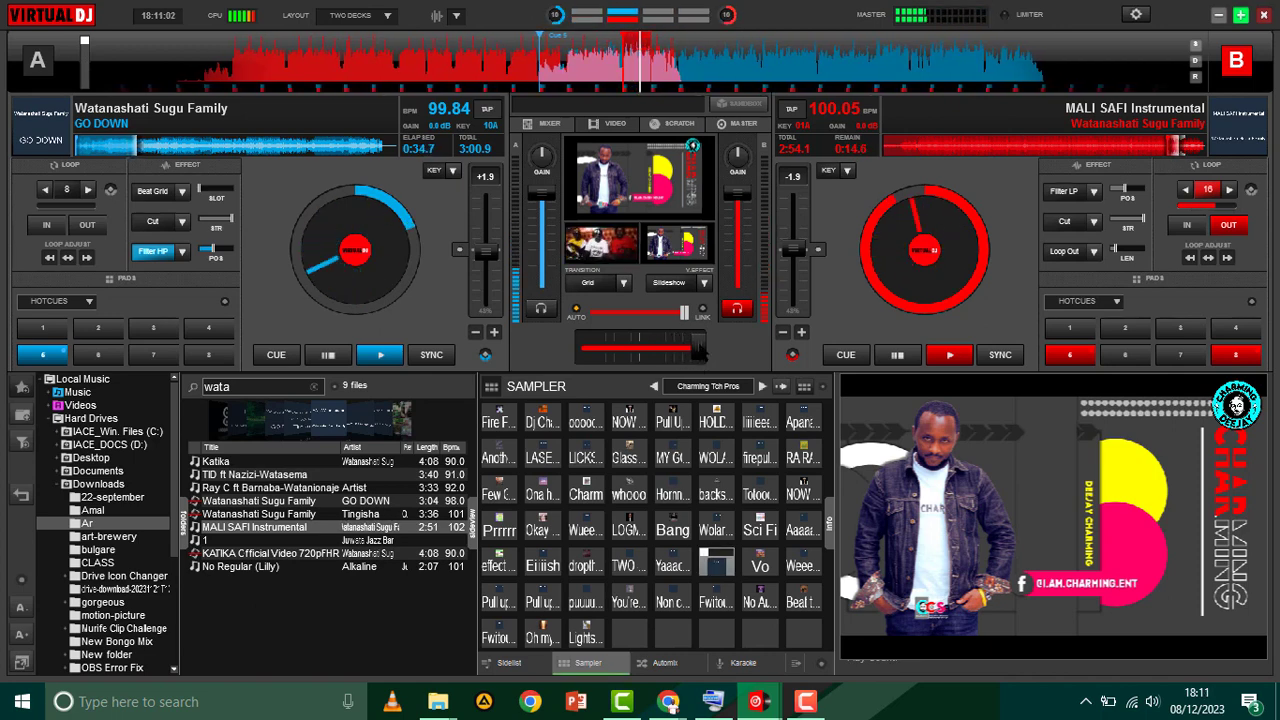
left_click(1088, 252)
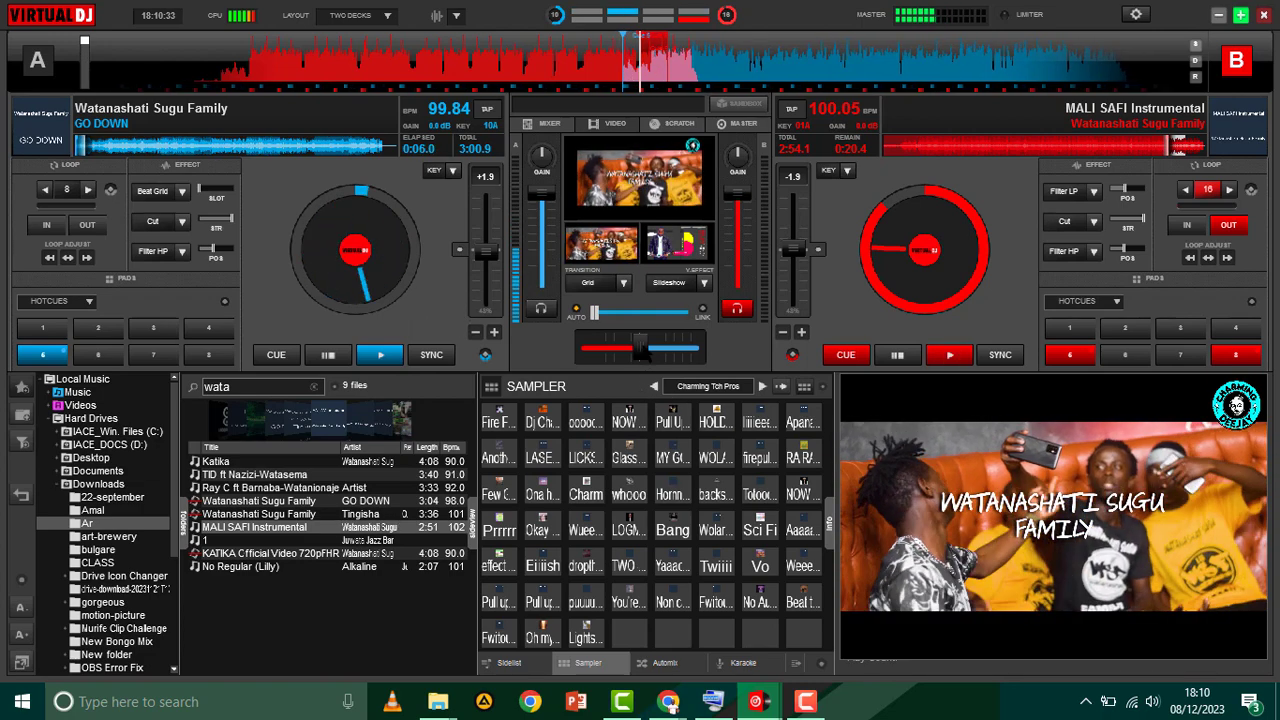
- Move the crossfader fully to deck A at 0% and start deck B playing
left_click_drag(641, 350, 592, 348)
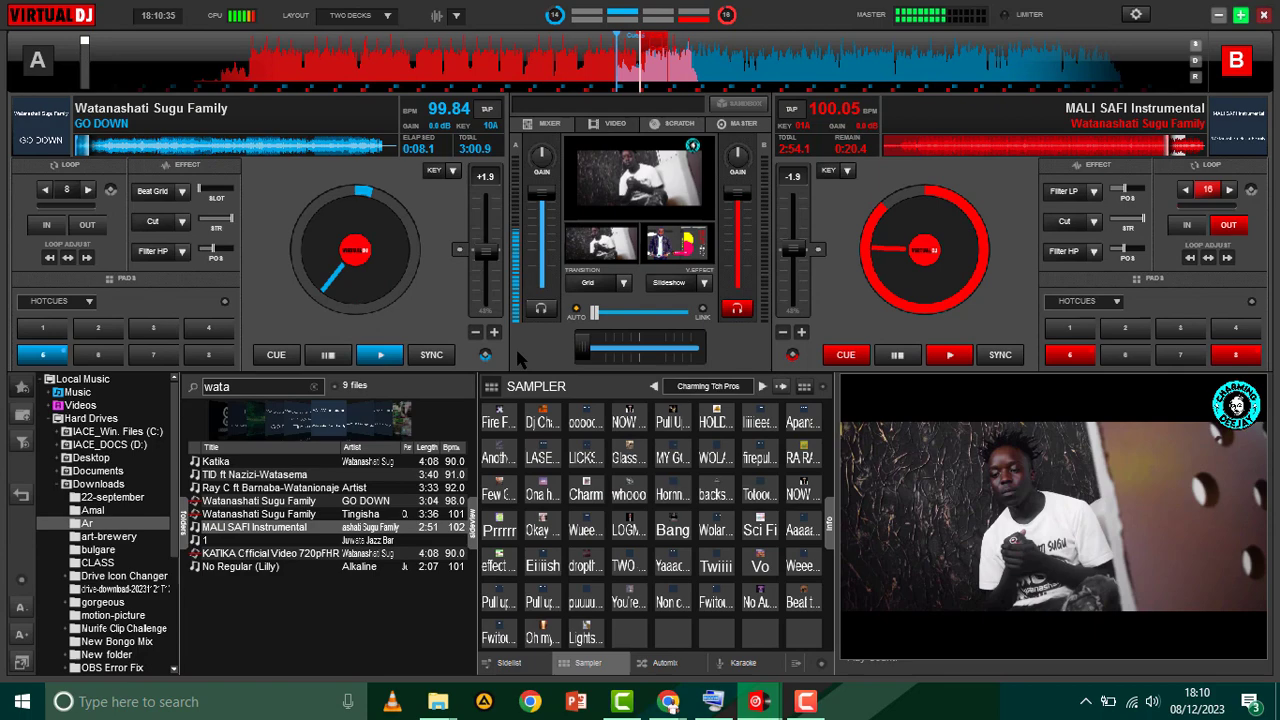
key("space")
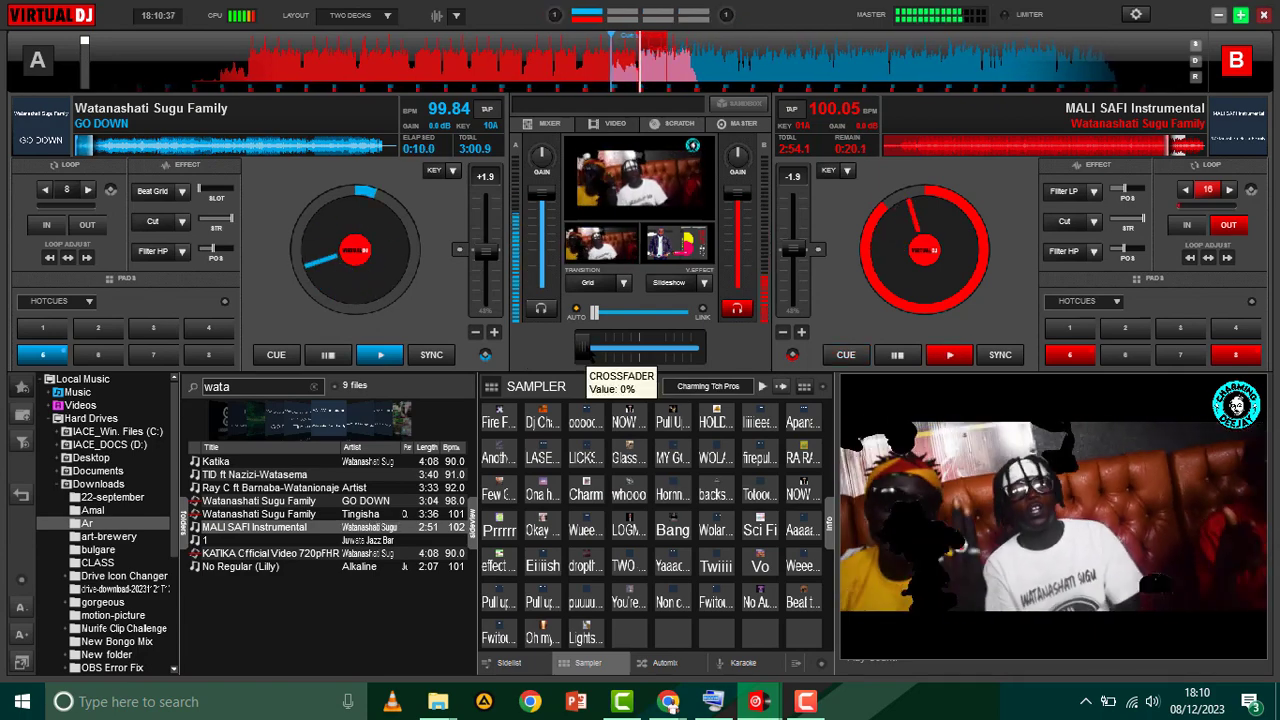